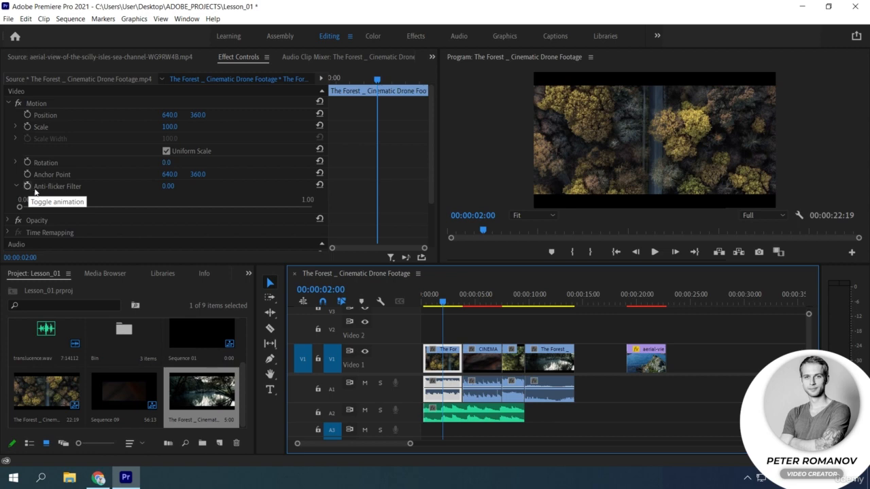
- Enable Scale animation on the first forest clip at 00:00:00:06 and add a second Scale keyframe at 00:00:00:24
drag(445, 304, 425, 307)
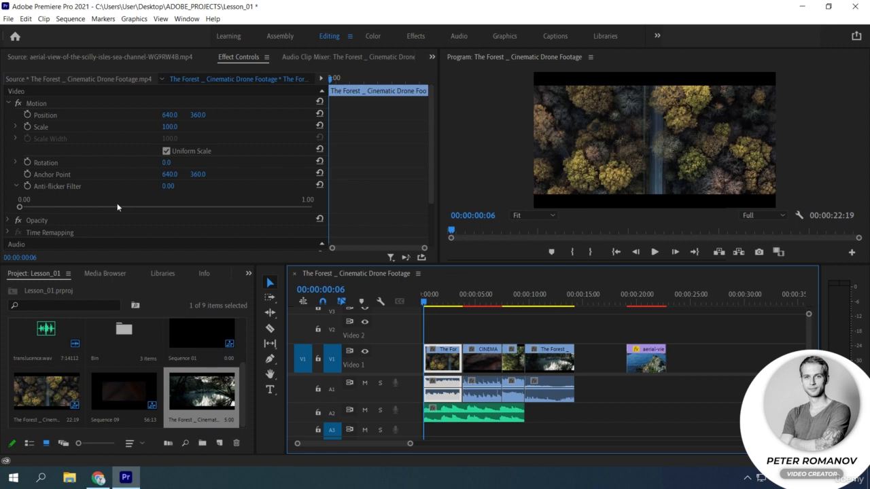
click(28, 128)
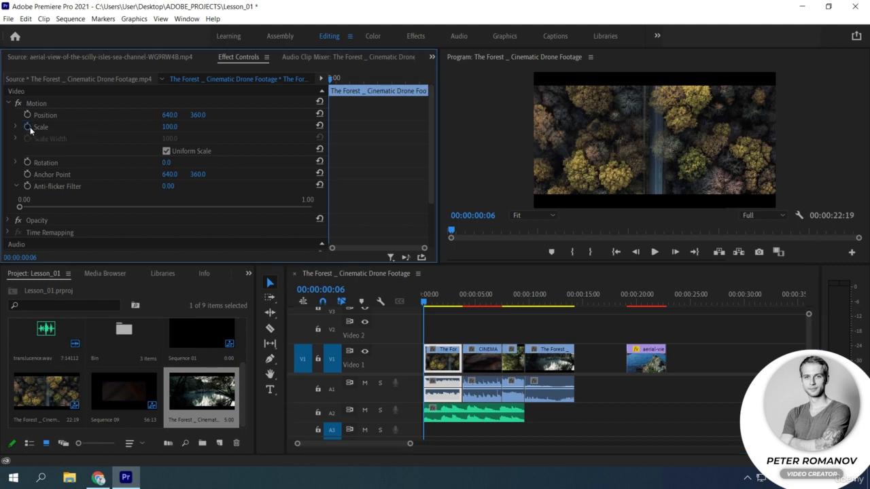
click(427, 304)
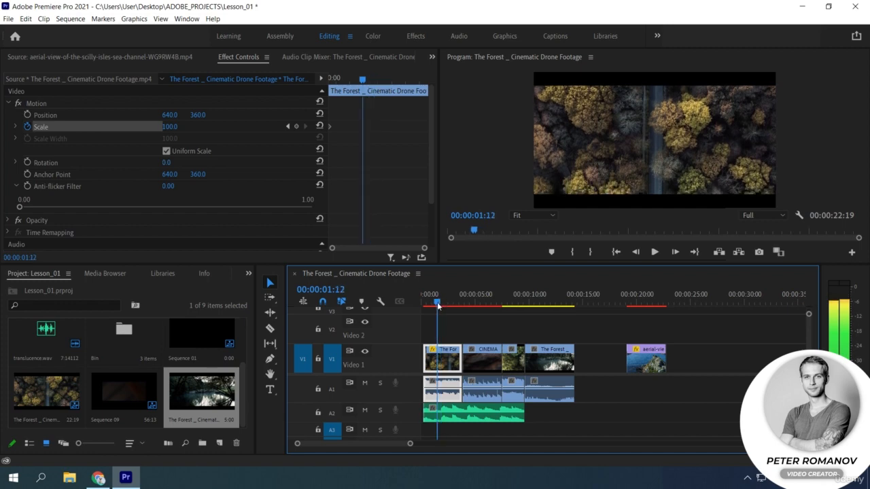
key(space)
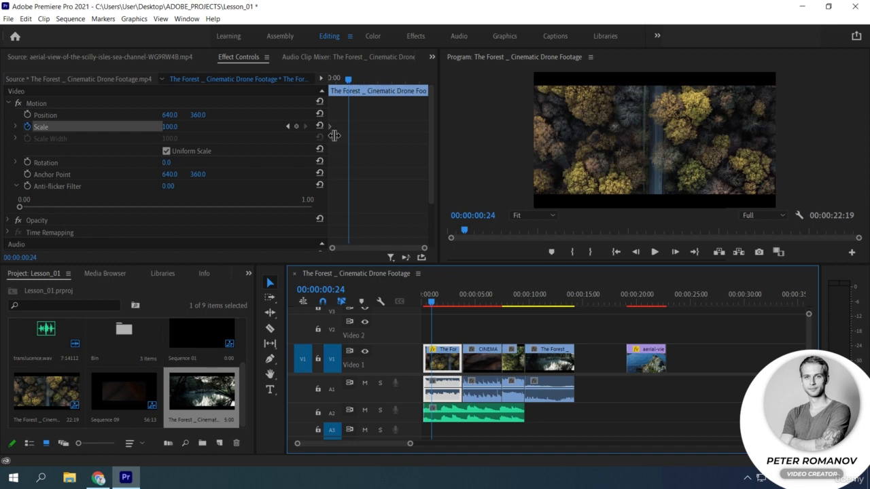
click(296, 127)
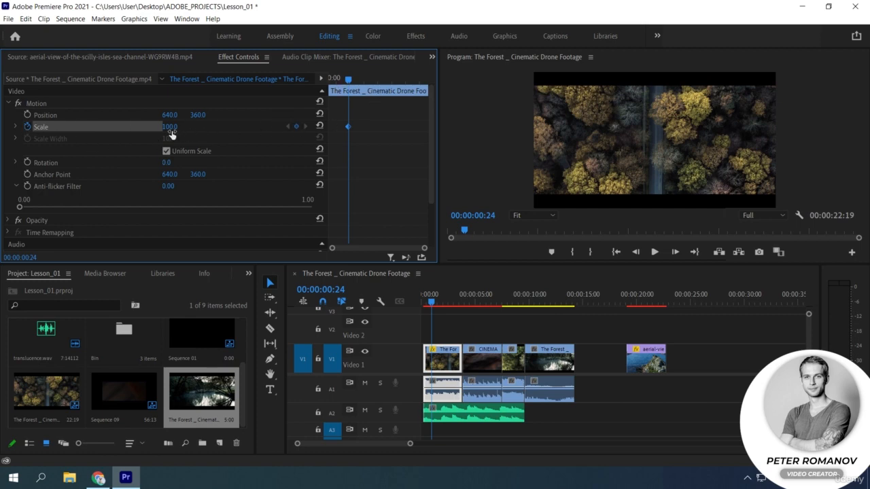
- Set Scale at 00:00:00:06 to 179 and shift both Scale keyframes later, spacing them farther apart
drag(349, 81, 330, 80)
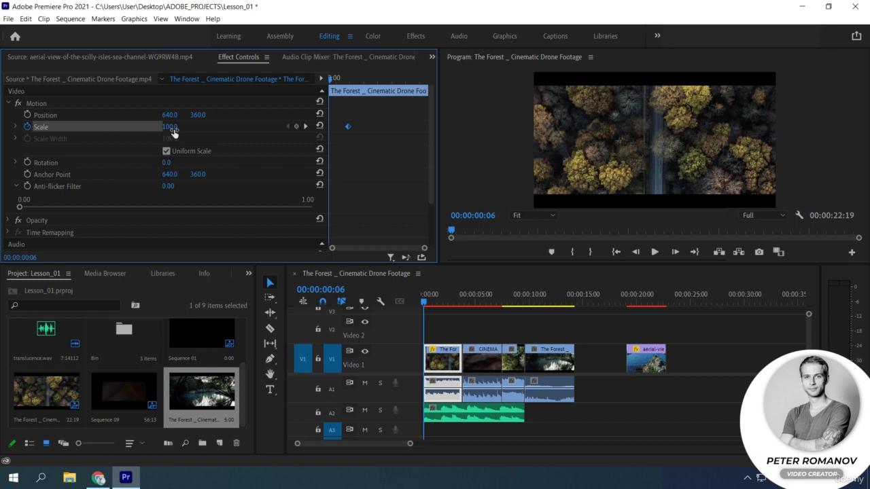
drag(169, 126, 223, 127)
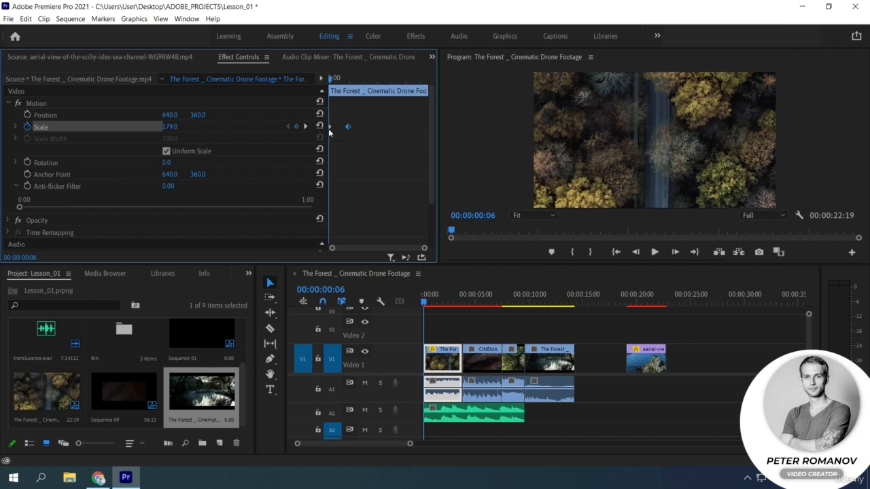
click(330, 127)
mouse_move(359, 136)
mouse_down()
mouse_move(329, 120)
mouse_move(375, 131)
mouse_move(341, 135)
mouse_move(352, 133)
mouse_up()
drag(351, 127, 384, 127)
- Set the first Scale keyframe's value to 0 so the clip grows from nothing
click(305, 126)
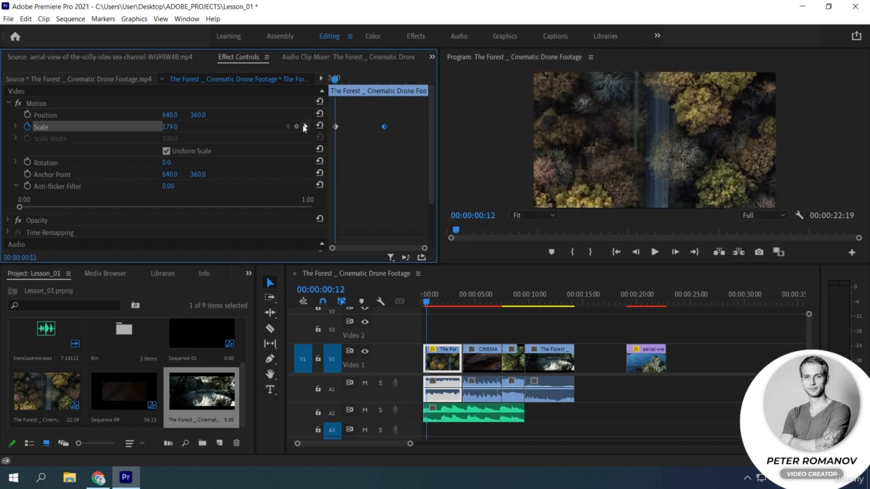
click(170, 127)
text(0)
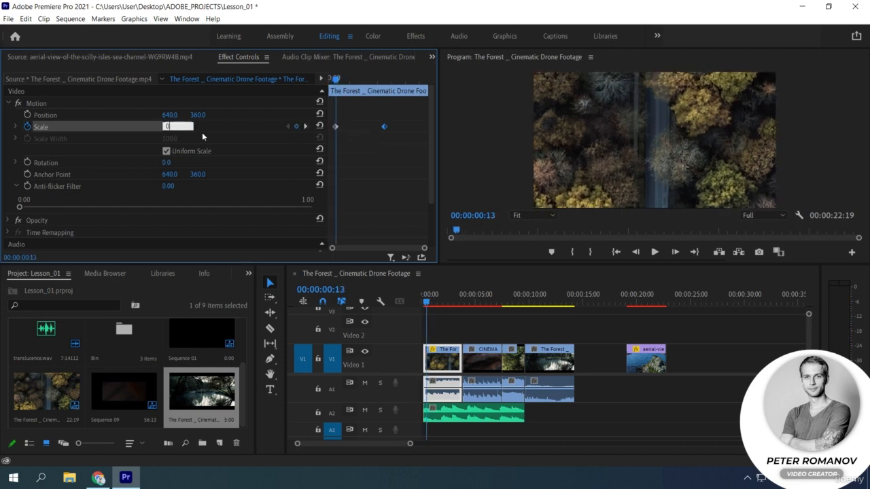
key(Return)
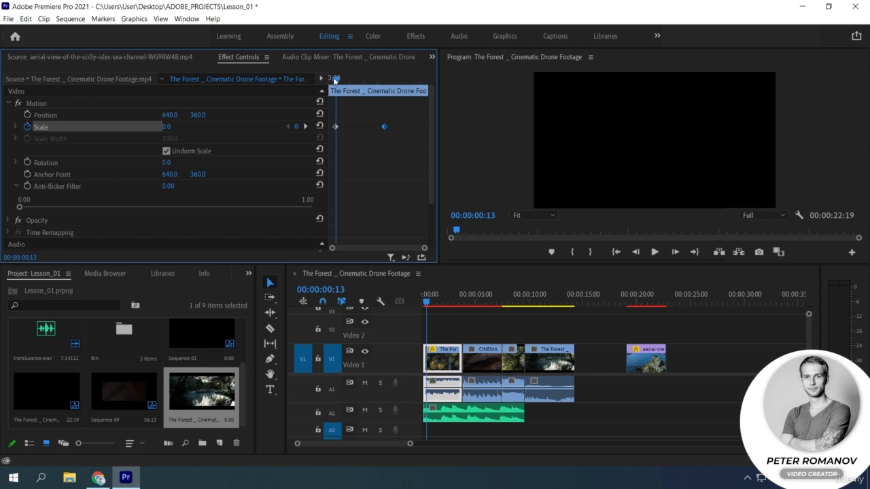
- Add a Scale keyframe at 00:00:01:15 and remove it again
drag(335, 80, 366, 80)
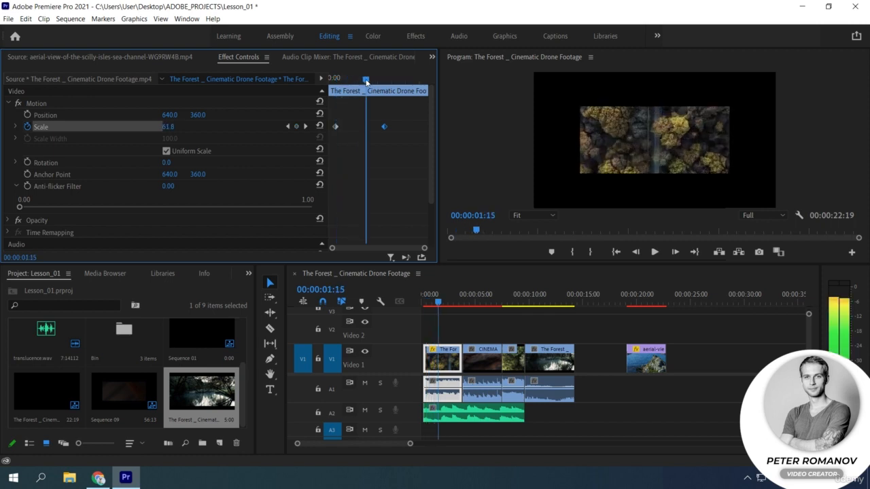
click(296, 127)
click(295, 127)
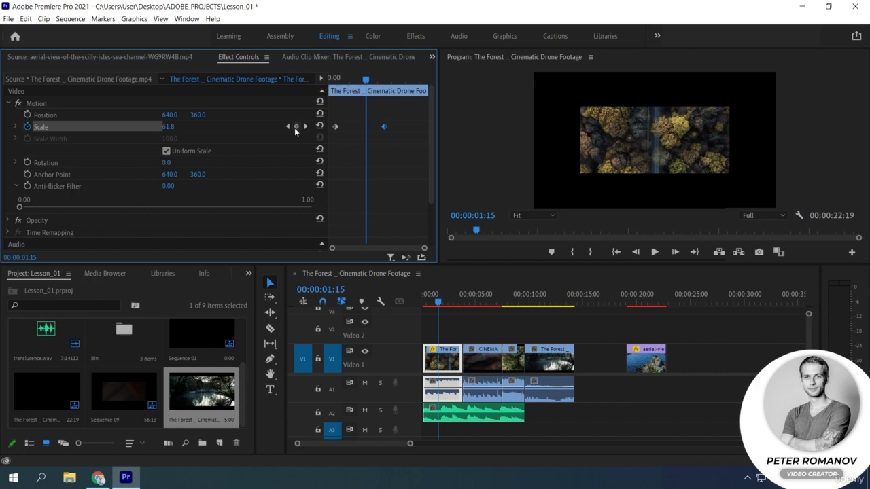
- Play back the scale-up animation twice from around its first keyframe
drag(366, 80, 336, 80)
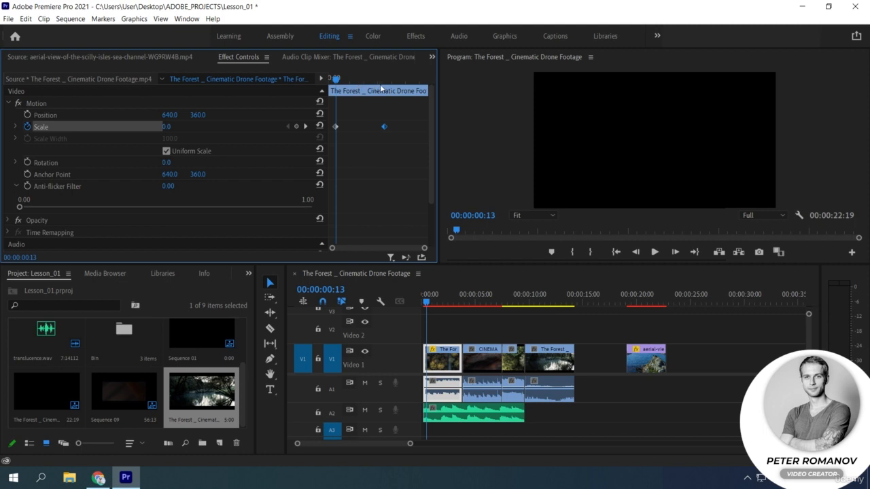
key(space)
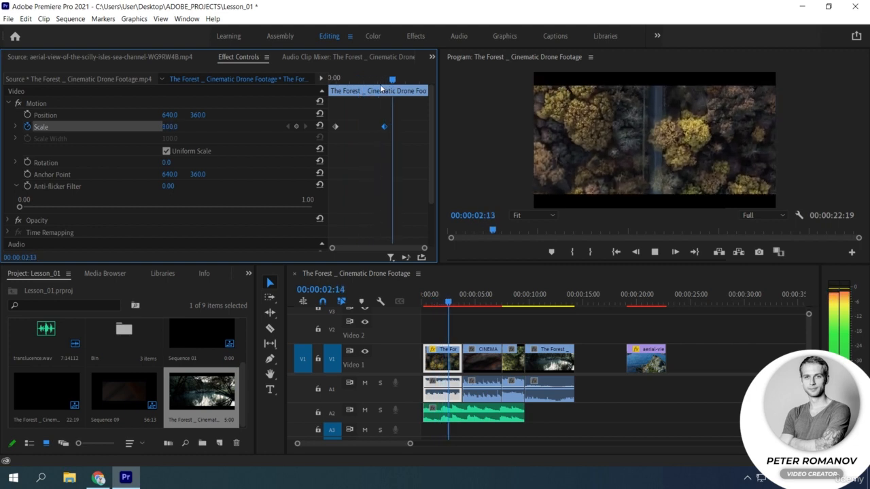
key(space)
drag(387, 80, 323, 79)
key(space)
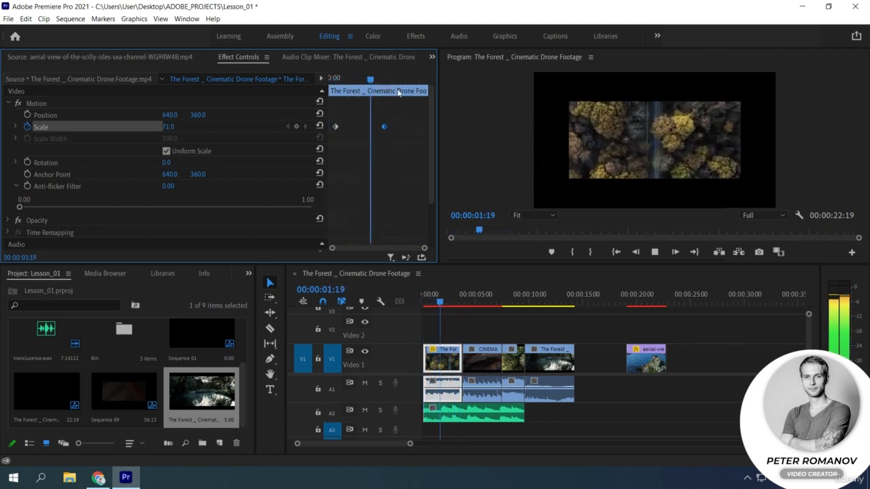
key(space)
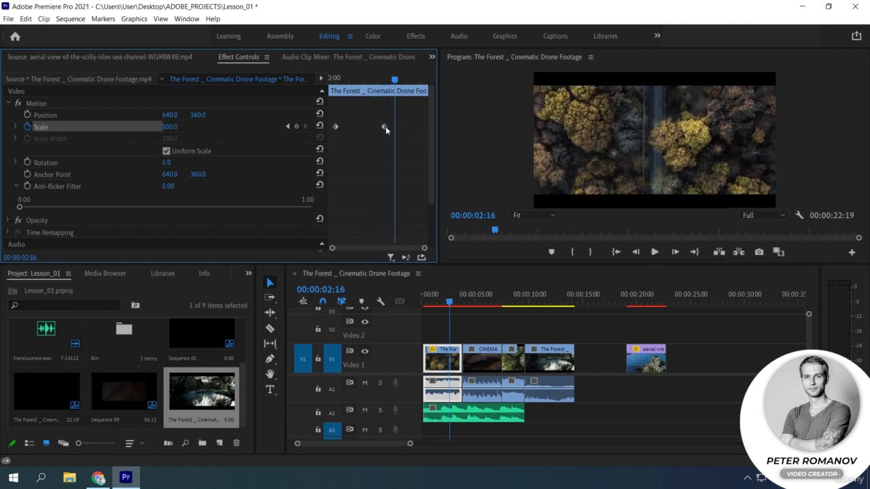
- Speed up the zoom by moving the second Scale keyframe closer to the first, and play it from the clip's start
drag(383, 126, 360, 127)
click(329, 78)
key(space)
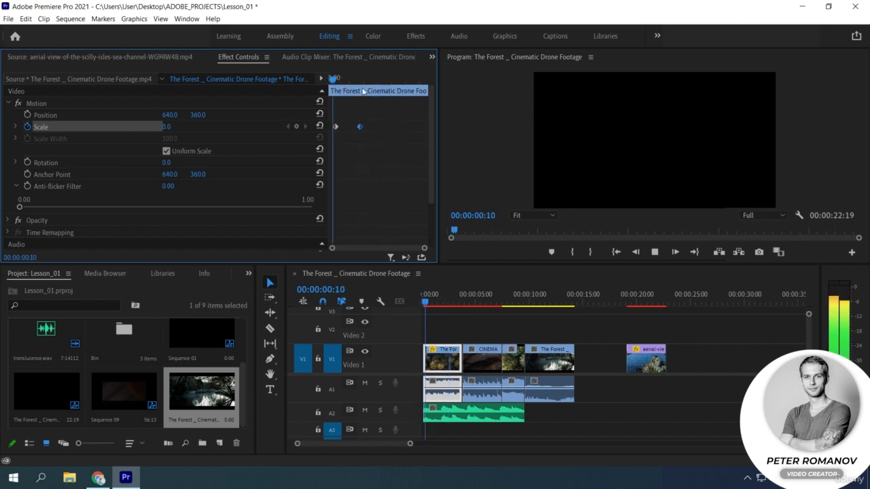
key(space)
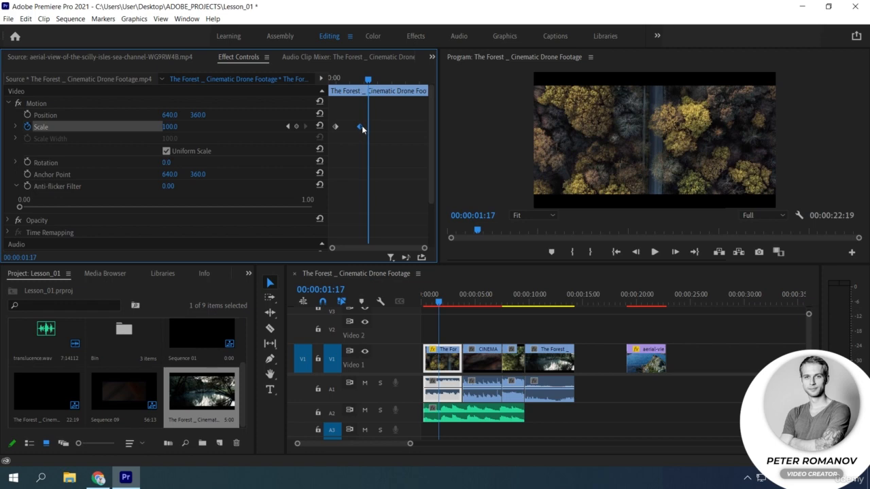
- Slow the zoom by moving the second Scale keyframe to about 00:00:02:09, and play it back
drag(359, 126, 387, 127)
key(space)
key(space)
click(329, 79)
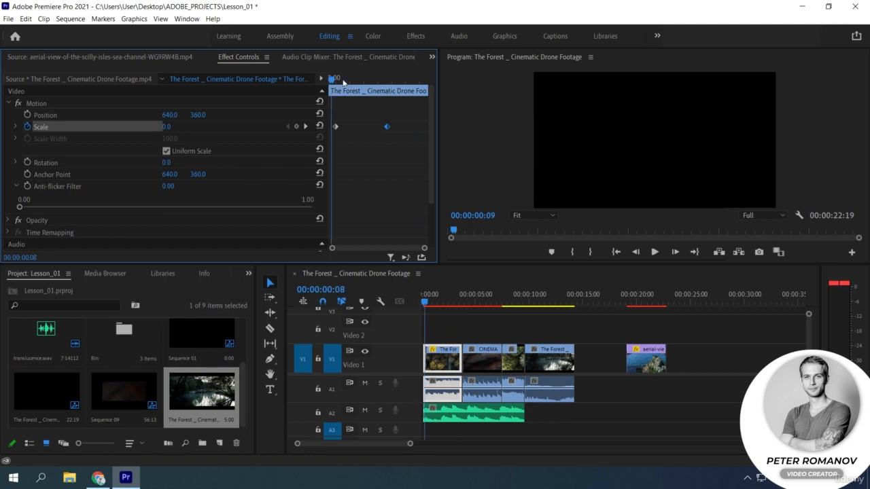
- Reset Scale at 00:00:01:09 and turn off Scale animation, deleting all its keyframes
click(359, 79)
click(320, 127)
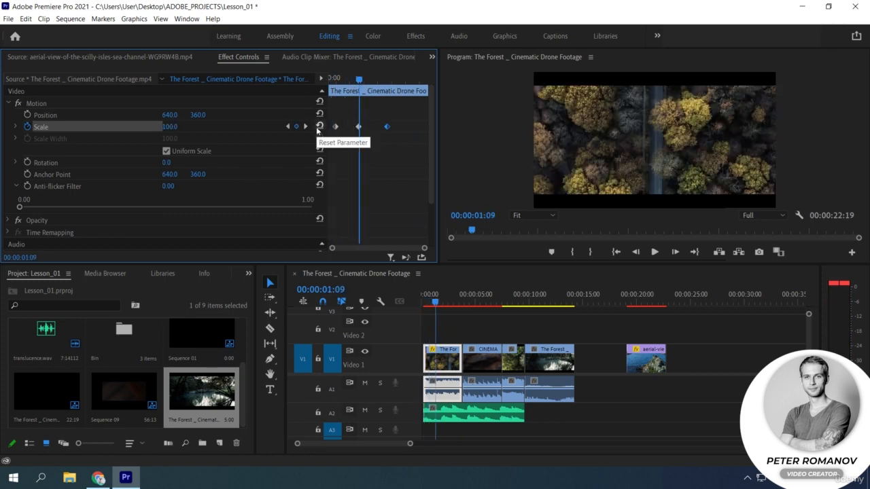
click(27, 127)
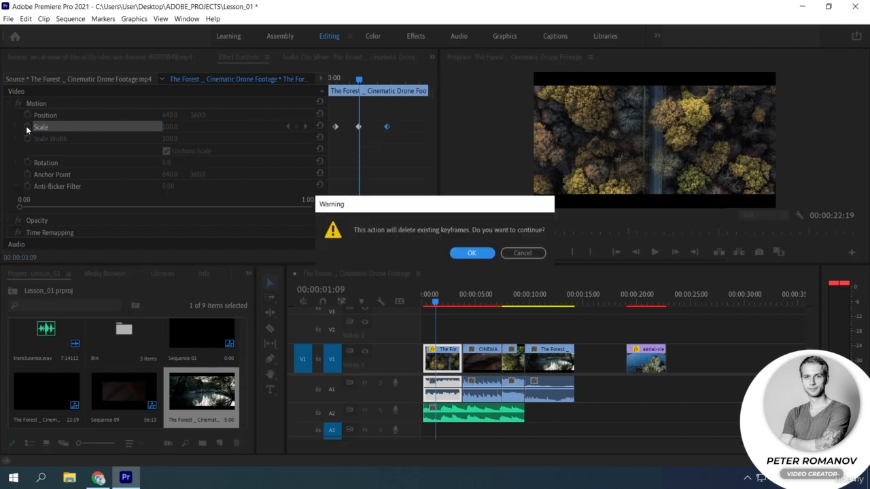
click(483, 253)
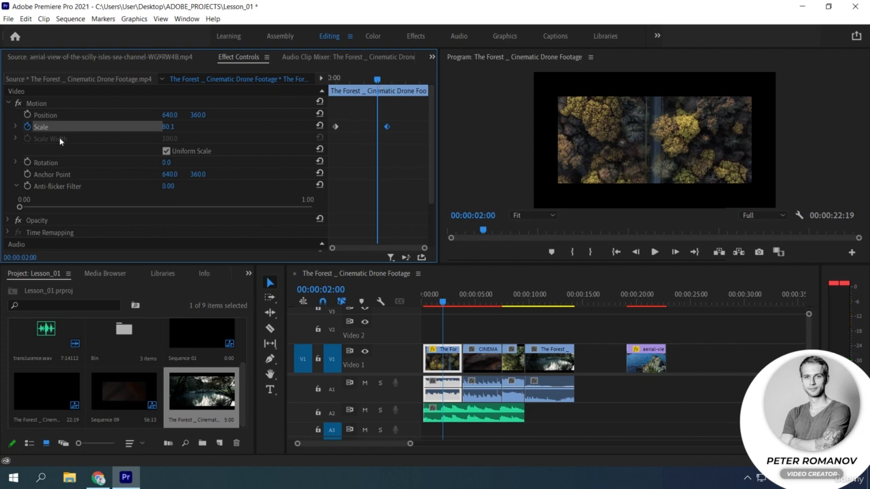
- Expand the Scale property's value and velocity graphs and scrub through the animation to examine the changing values
click(16, 126)
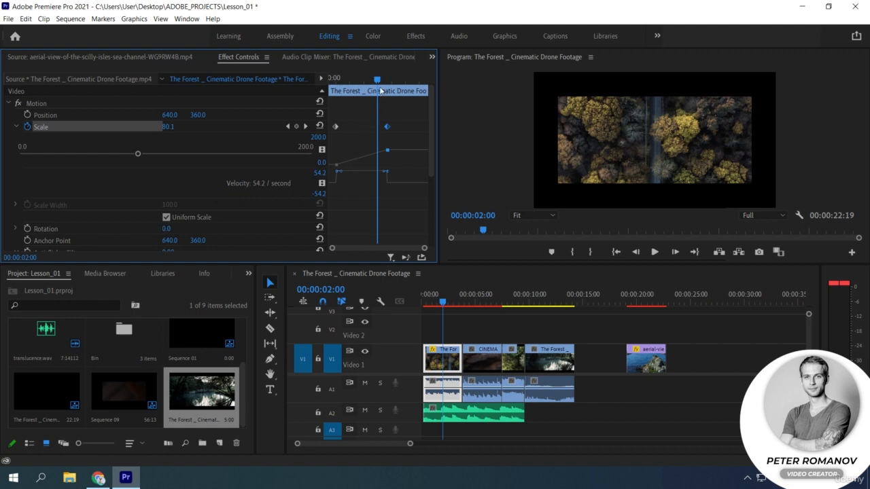
drag(377, 79, 348, 97)
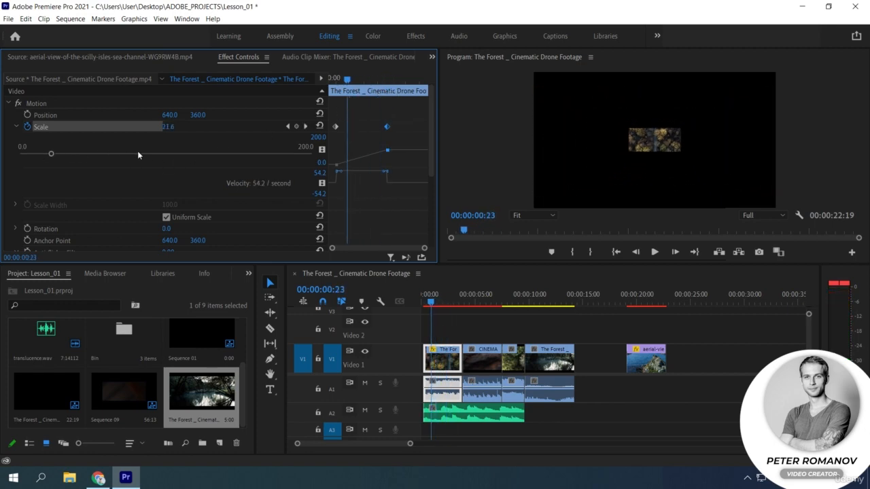
mouse_move(346, 80)
mouse_down()
mouse_move(410, 87)
mouse_move(350, 96)
mouse_up()
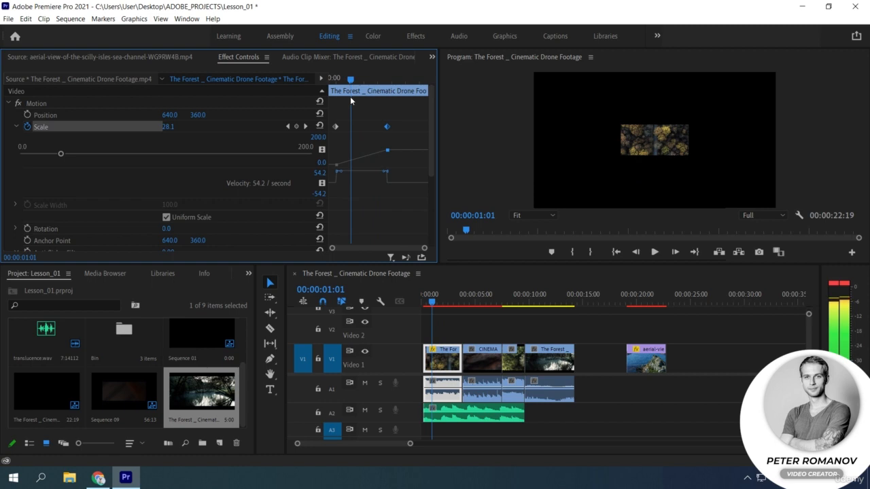
key(Right)
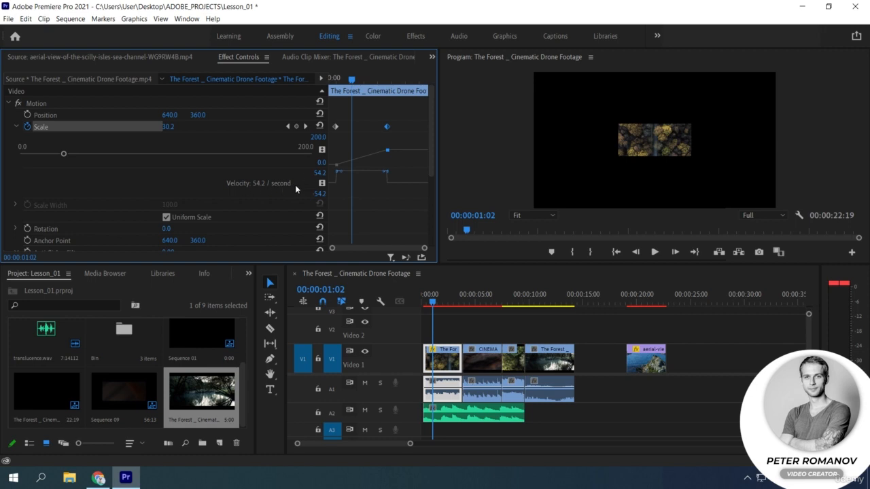
- Lower the zoom's velocity by moving the second Scale keyframe later, and set the first keyframe's interpolation to Bezier
drag(389, 126, 408, 127)
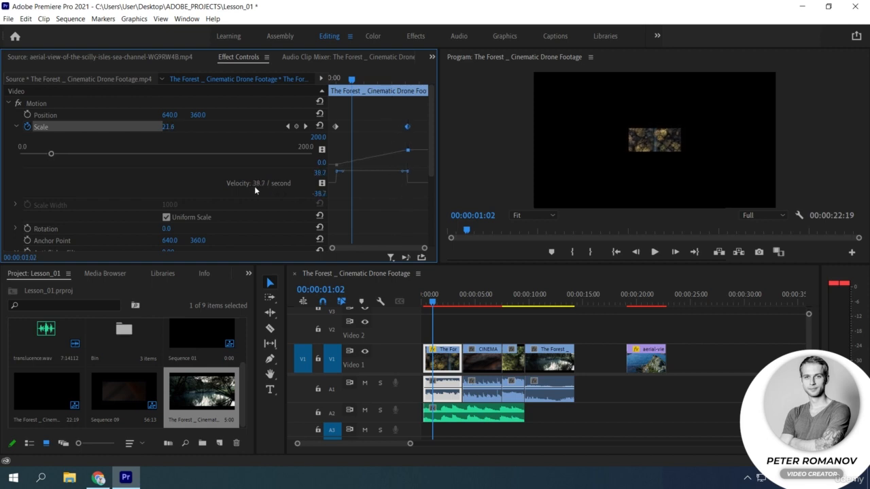
right_click(335, 126)
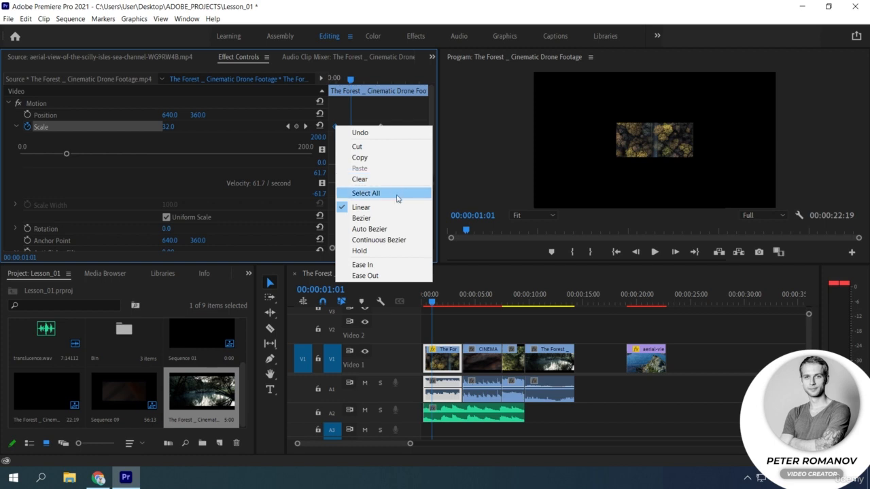
click(376, 219)
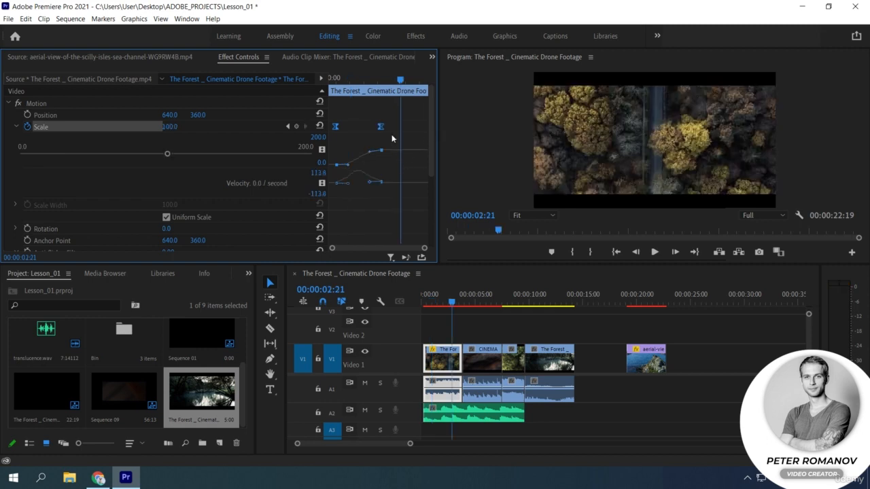
- Copy both Scale keyframes from the forest clip, paste them onto the CINEMATIC NATURE BROLL clip at 00:00:04:05, and play the result
click(392, 140)
drag(378, 129, 335, 123)
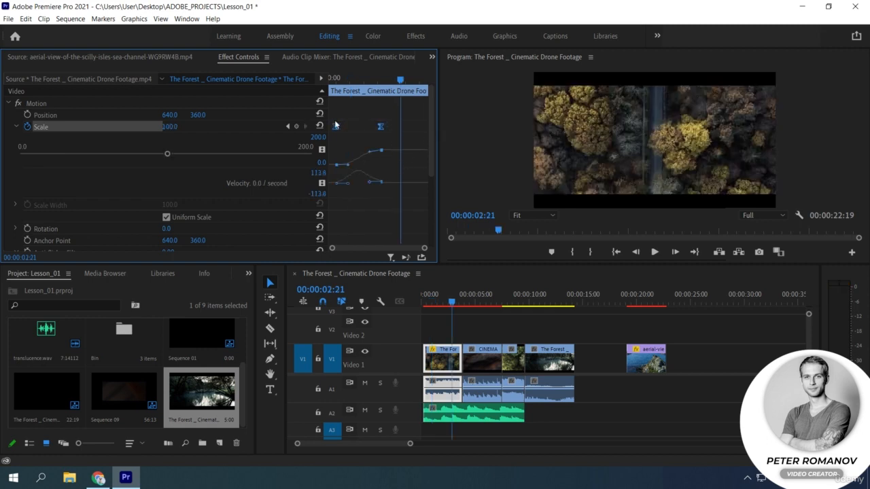
click(478, 363)
click(339, 80)
key(ctrl+v)
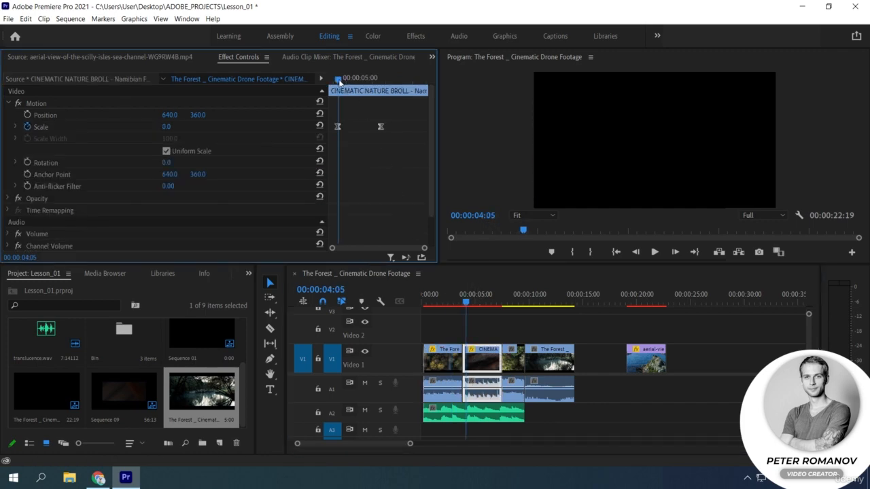
key(space)
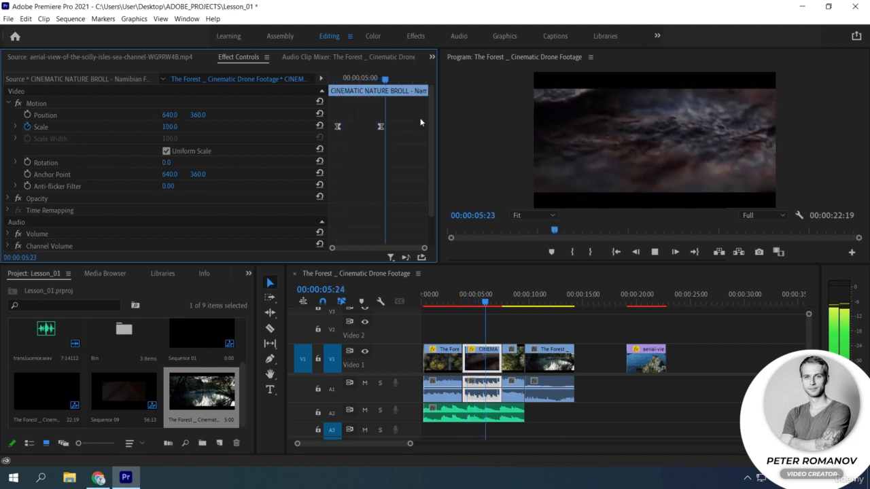
key(space)
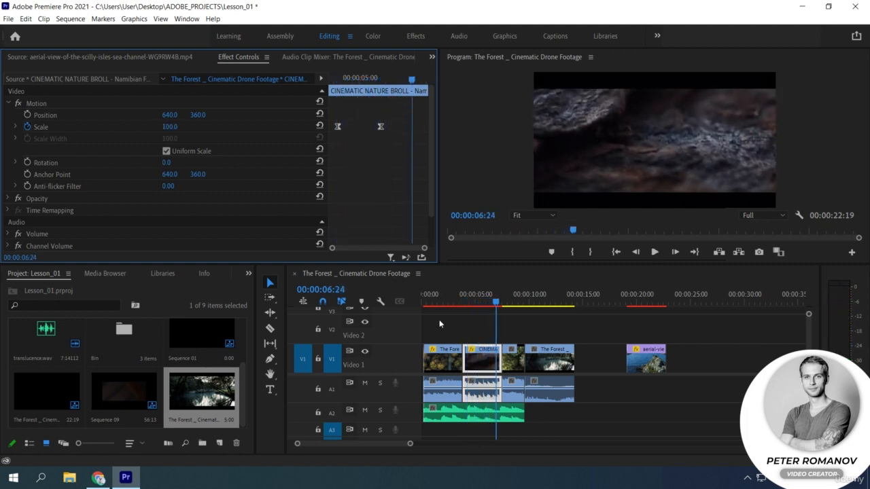
- Switch between the first forest clip and the CINEMATIC NATURE BROLL clip to compare their Scale keyframes
click(446, 358)
click(472, 365)
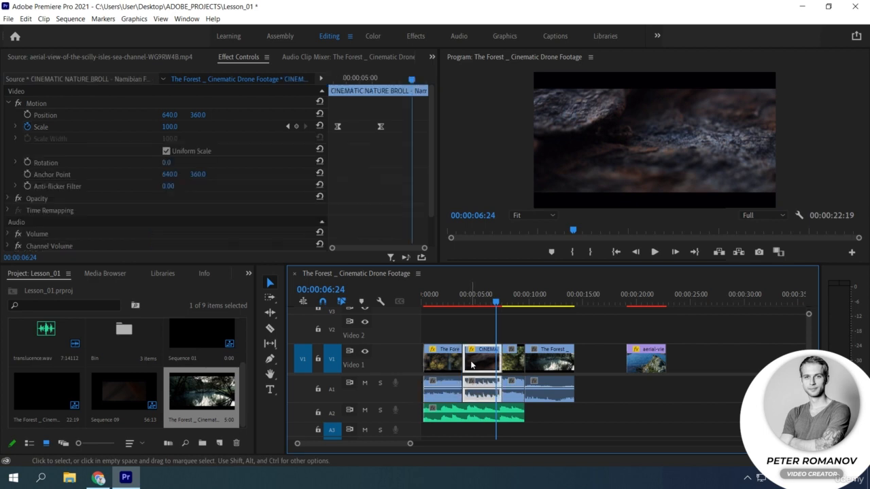
click(453, 363)
click(476, 363)
click(445, 351)
click(444, 351)
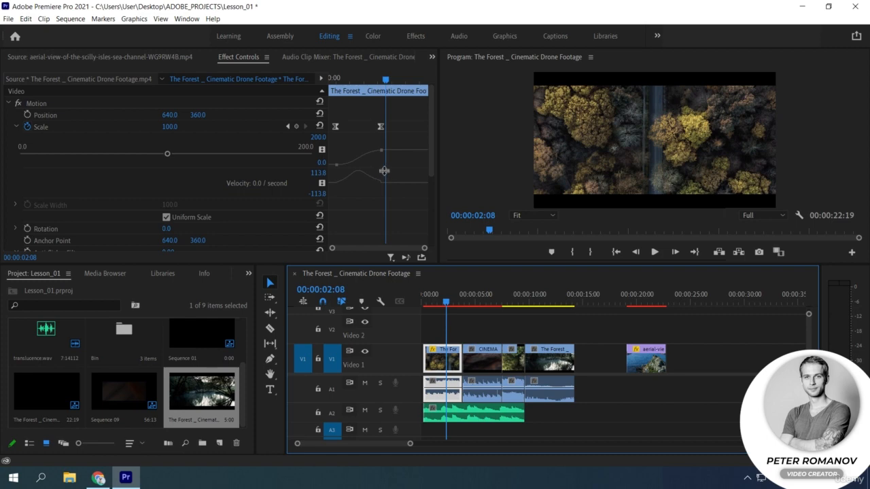
- Try Auto Bezier interpolation on the forest clip's first Scale keyframe, reshape its velocity handle, and undo the change
right_click(336, 127)
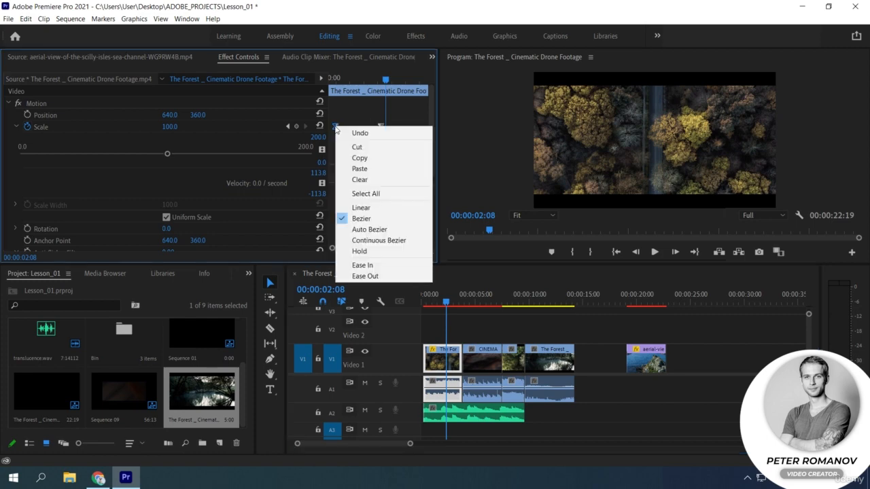
click(369, 229)
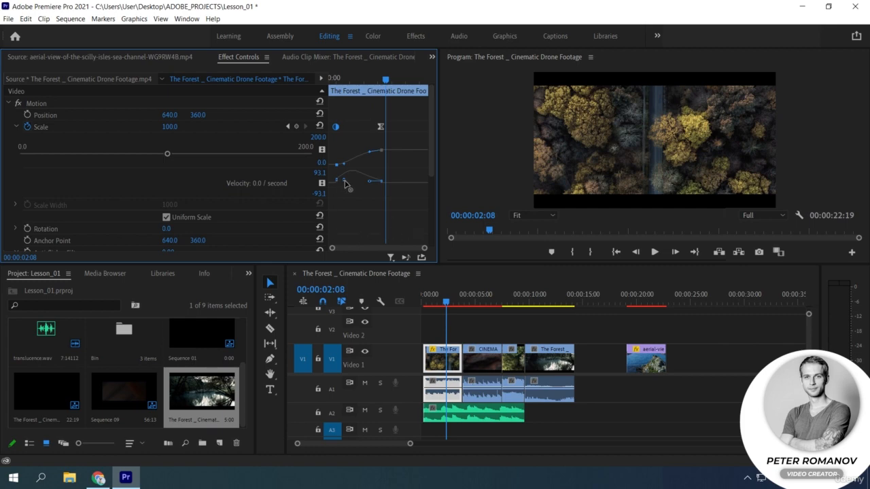
drag(348, 184, 358, 192)
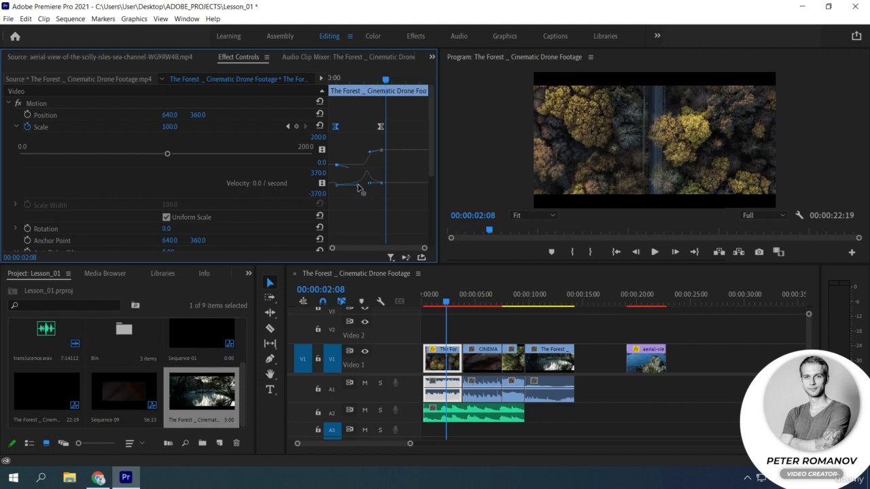
key(ctrl+z)
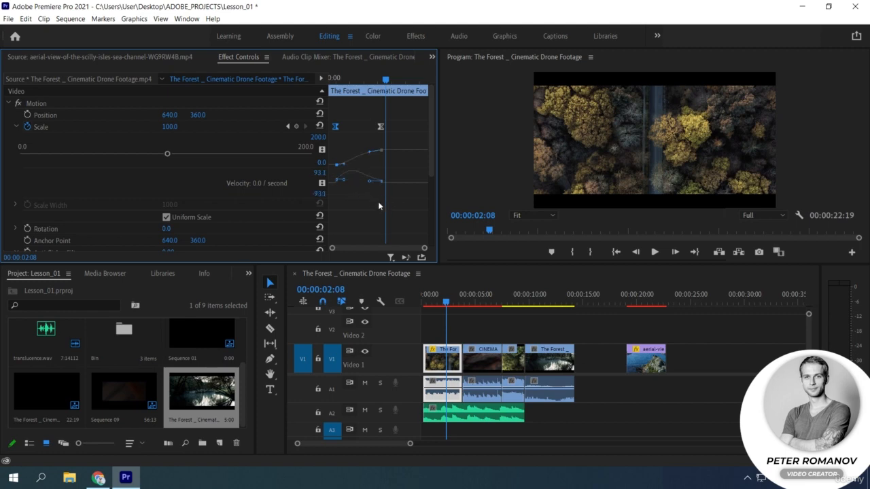
- Set the first Scale keyframe to Continuous Bezier, fine-tune the keyframes in the value graph, and scrub through the animation
right_click(336, 128)
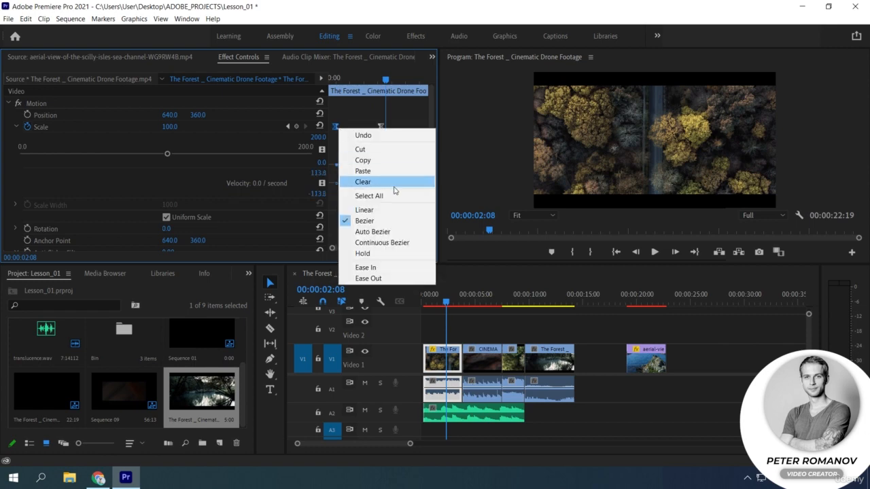
click(396, 242)
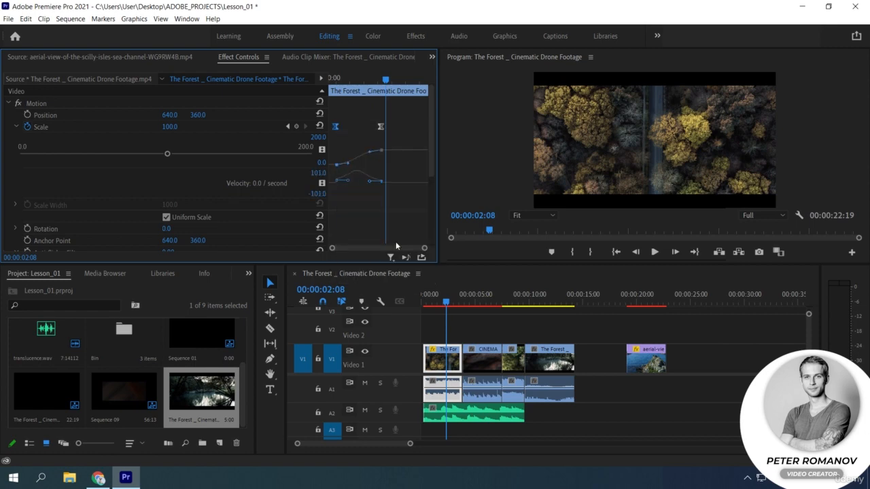
click(382, 182)
drag(382, 152, 383, 152)
right_click(336, 127)
click(337, 153)
drag(338, 165, 338, 163)
drag(339, 80, 406, 79)
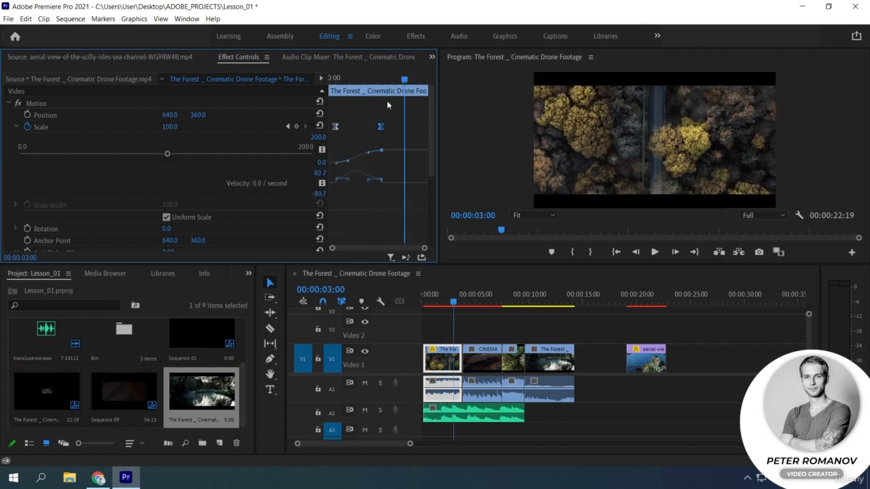
- Try adding a third Scale keyframe at 00:00:03:00 and reshaping the value curve beside it
click(297, 126)
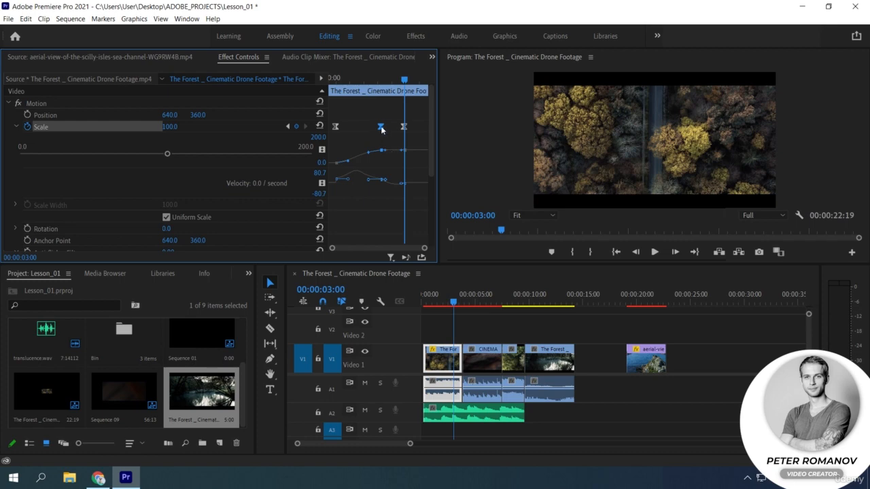
drag(391, 151, 392, 160)
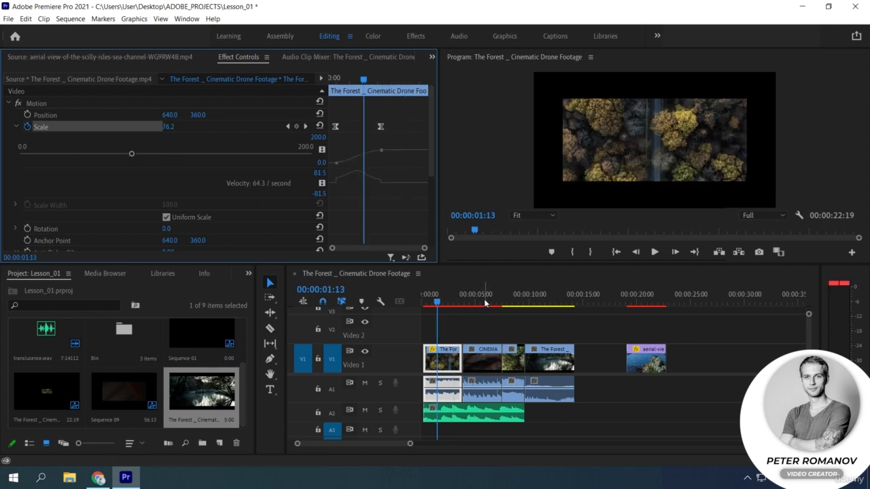
- Animate the CINEMATIC NATURE BROLL clip's Scale with a 100 keyframe at 00:00:04:21 and a 50 keyframe at 00:00:06:04
drag(485, 303, 474, 304)
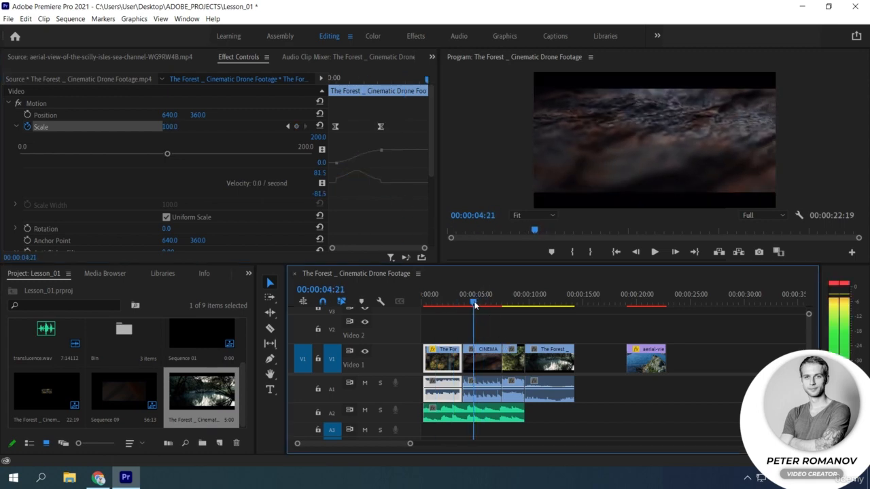
click(490, 366)
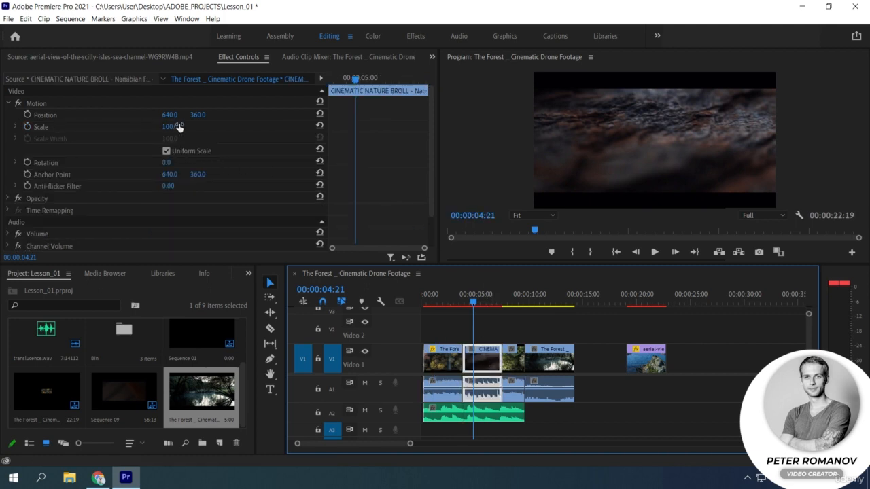
click(28, 126)
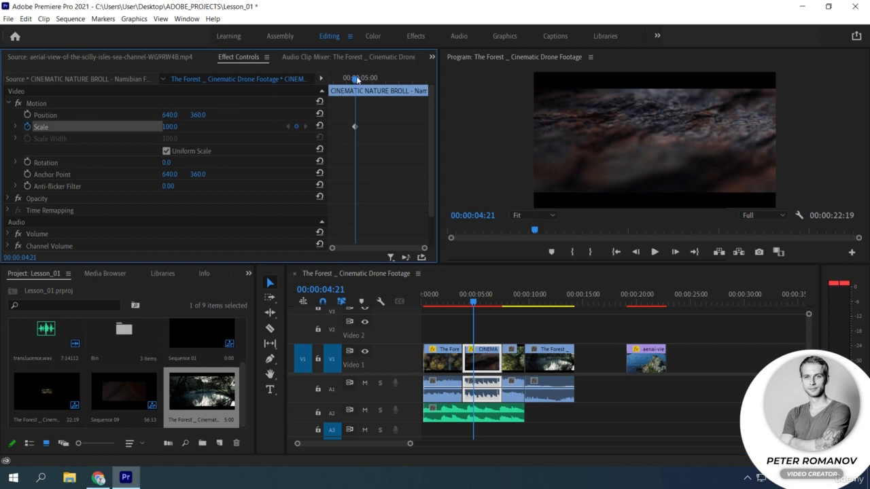
drag(355, 79, 389, 80)
click(179, 128)
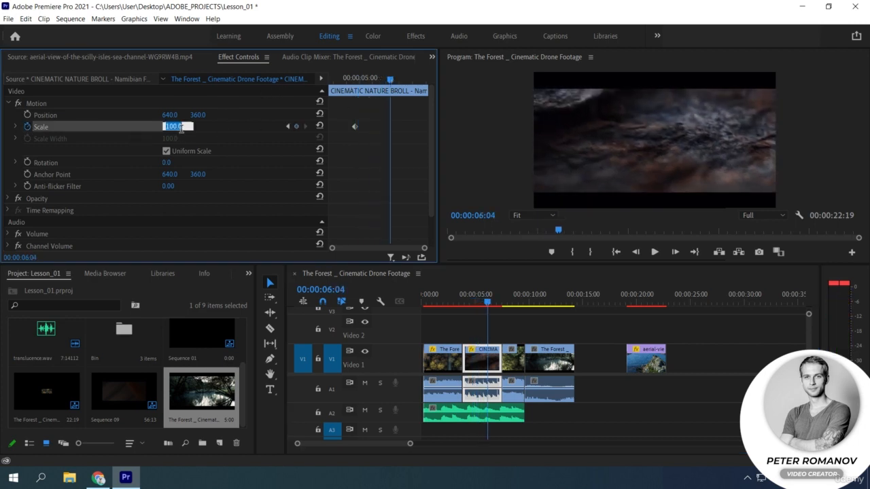
text(50)
key(Return)
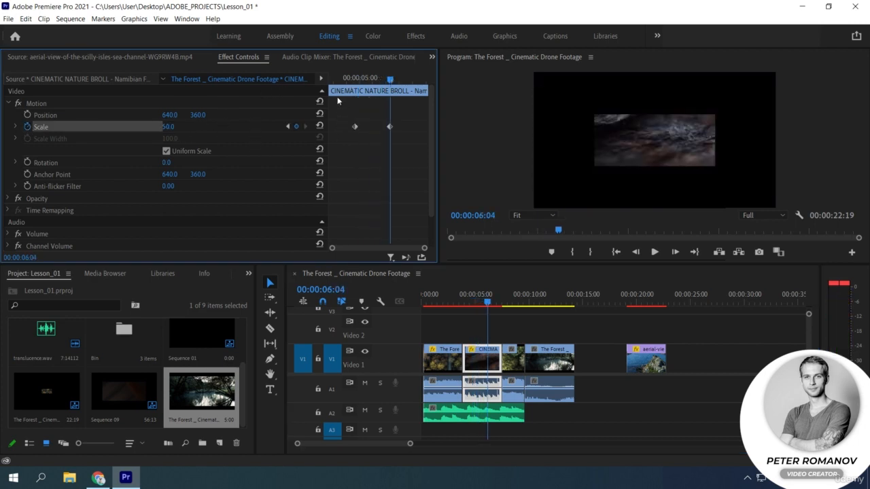
- Set both Scale keyframes of the CINEMATIC NATURE BROLL clip to Hold interpolation and play the result
drag(361, 81, 387, 83)
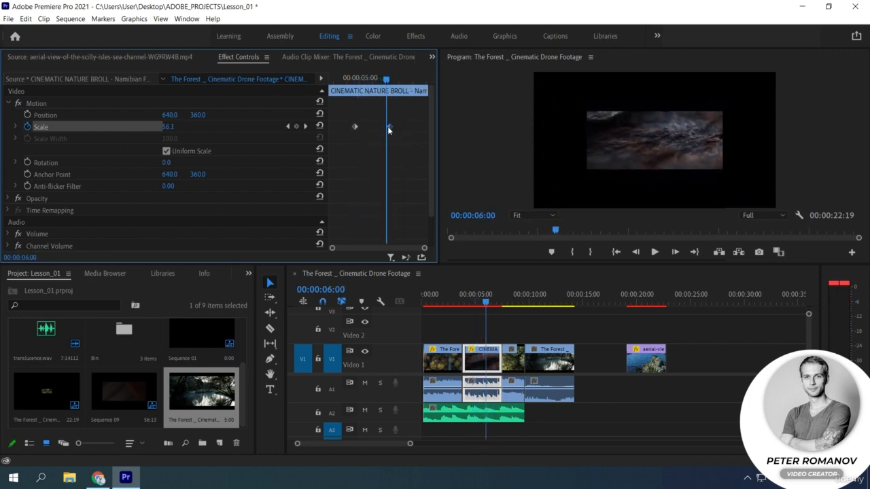
right_click(390, 127)
click(408, 255)
drag(386, 81, 345, 83)
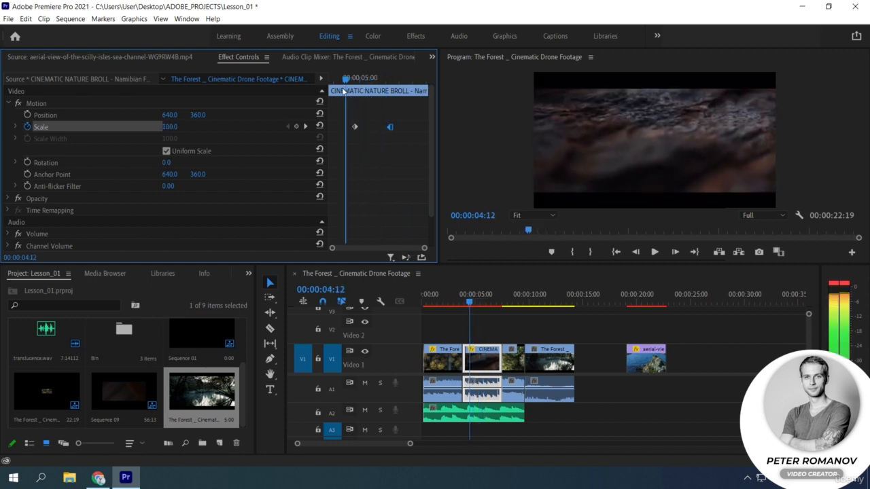
right_click(354, 129)
click(375, 249)
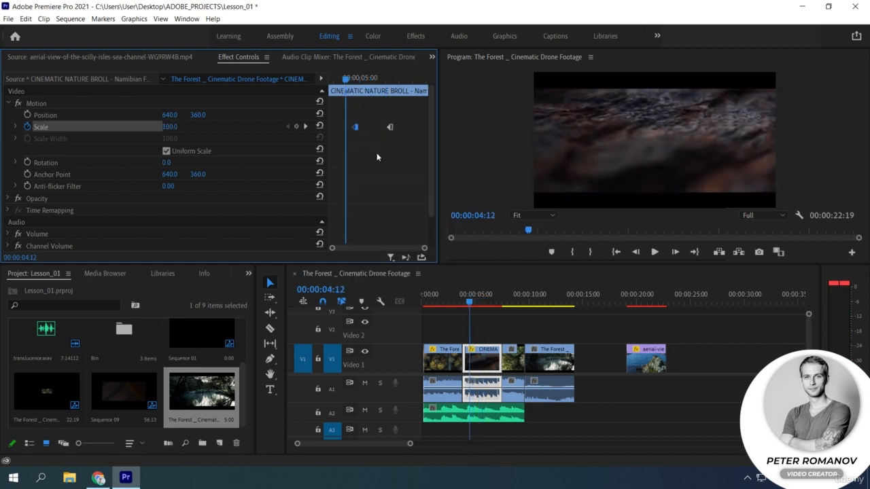
key(space)
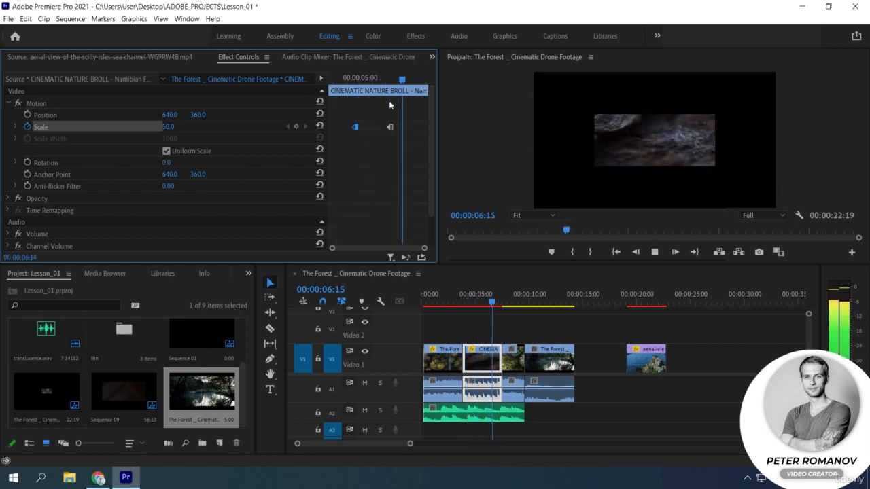
key(space)
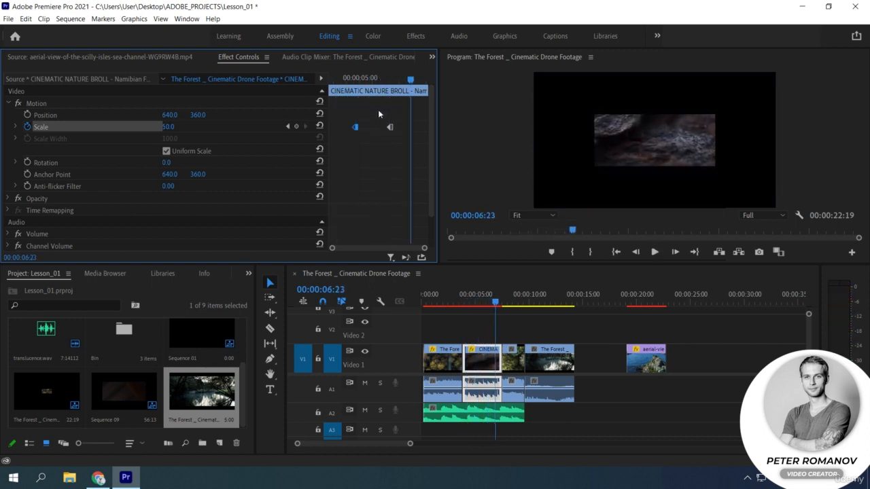
- Turn off Scale animation on the CINEMATIC NATURE BROLL clip and delete its existing keyframes
click(27, 127)
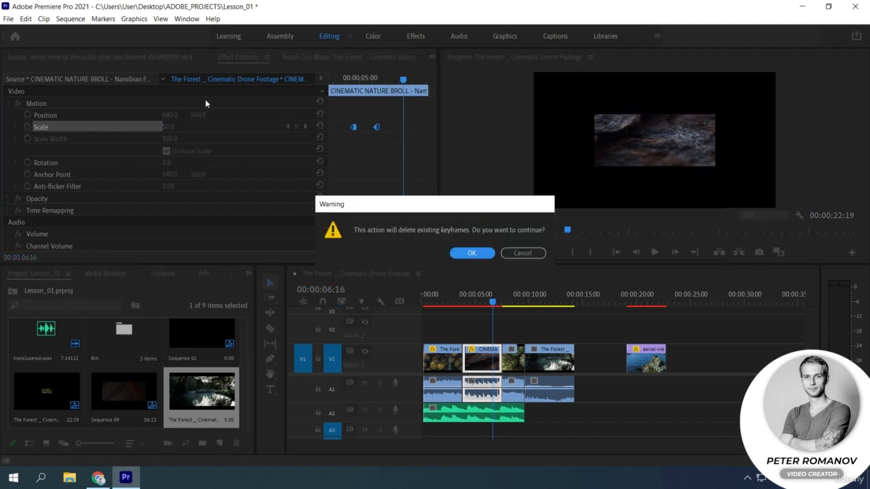
click(469, 253)
- Select both Scale keyframes on the first forest clip and set their interpolation to Linear
click(444, 301)
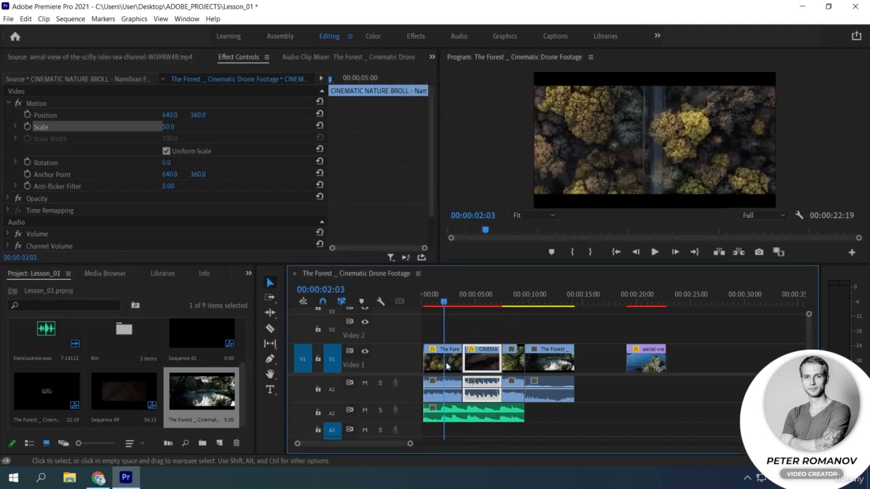
click(446, 367)
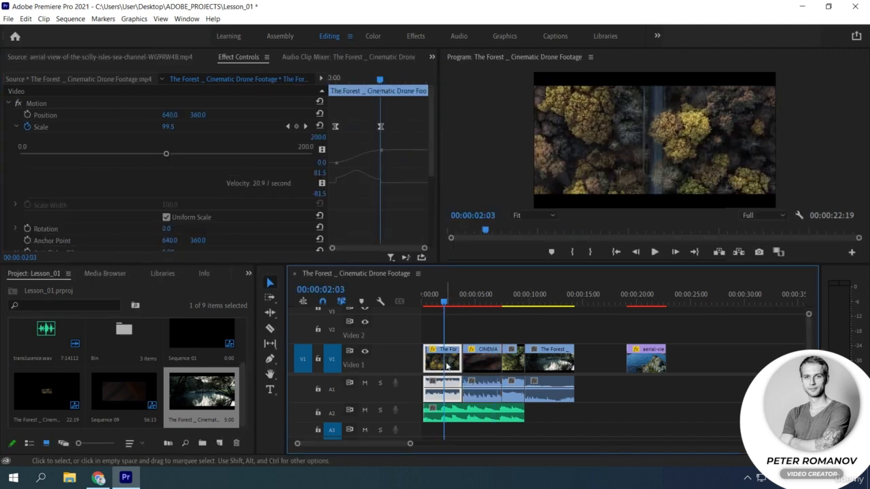
right_click(333, 127)
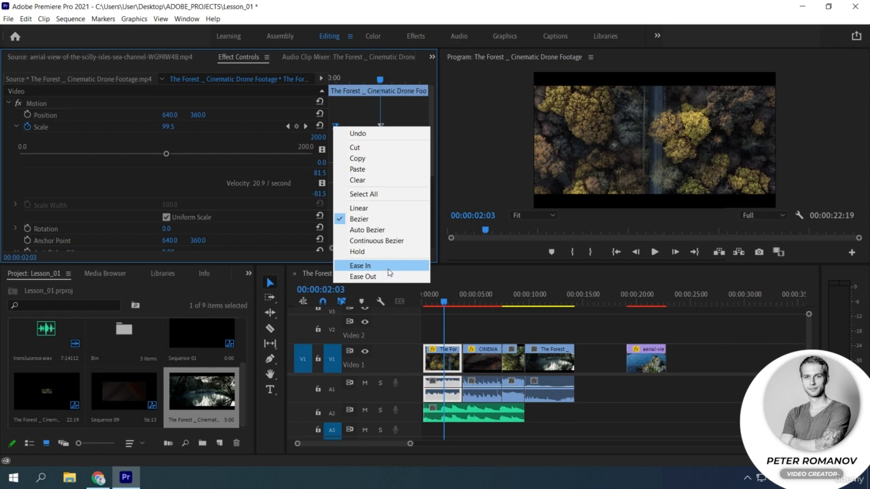
click(359, 115)
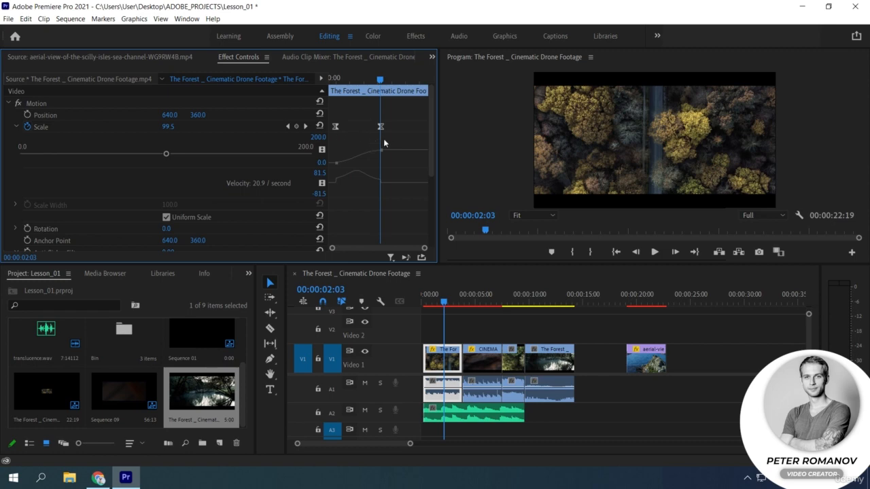
drag(389, 122, 332, 139)
right_click(336, 126)
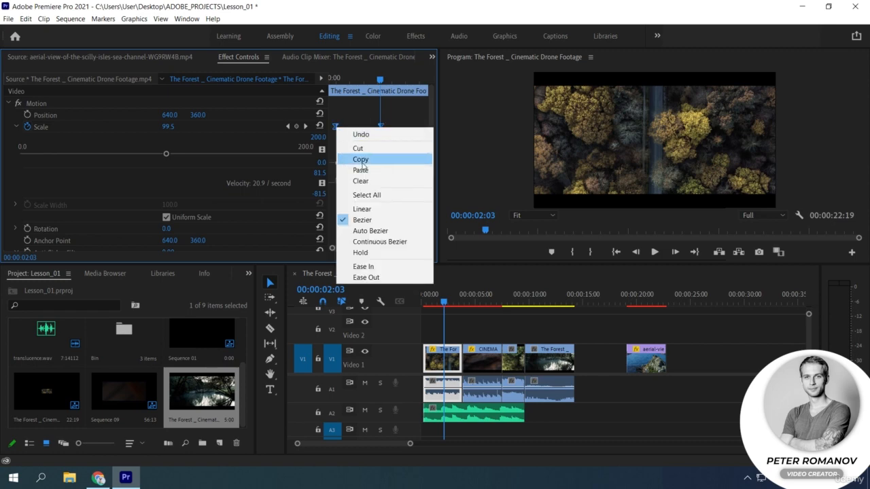
click(365, 208)
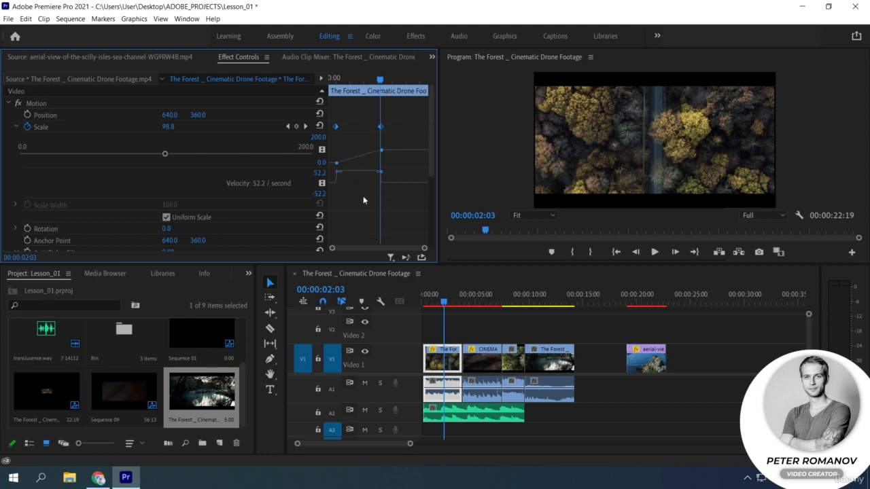
- Try Ease In on the first Scale keyframe and Ease Out on the second, and undo both changes
right_click(338, 129)
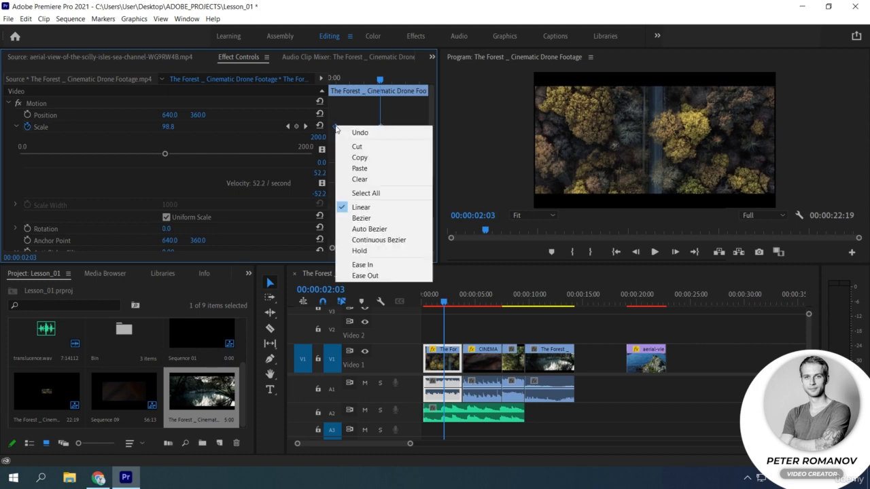
click(385, 266)
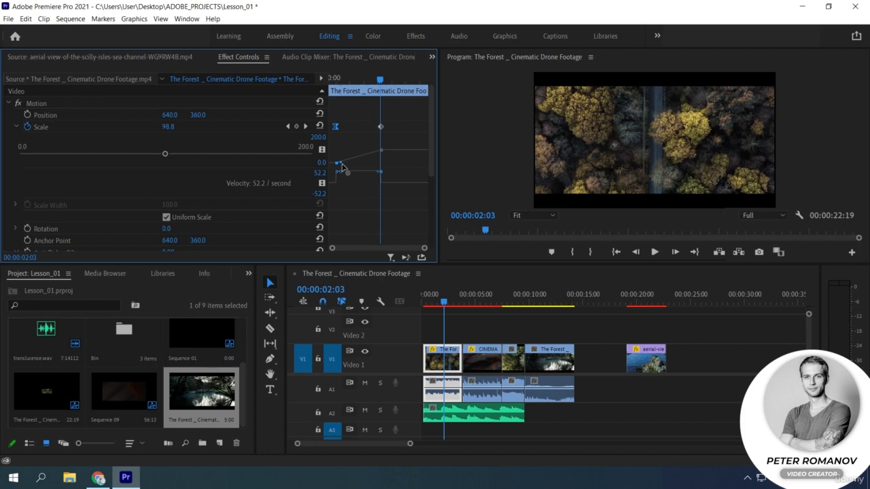
right_click(381, 127)
click(408, 277)
key(ctrl+z)
key(ctrl+z)
- Apply Ease Out to the first Scale keyframe and Ease In to the second, and play the eased zoom
right_click(336, 126)
click(360, 276)
right_click(381, 127)
click(397, 266)
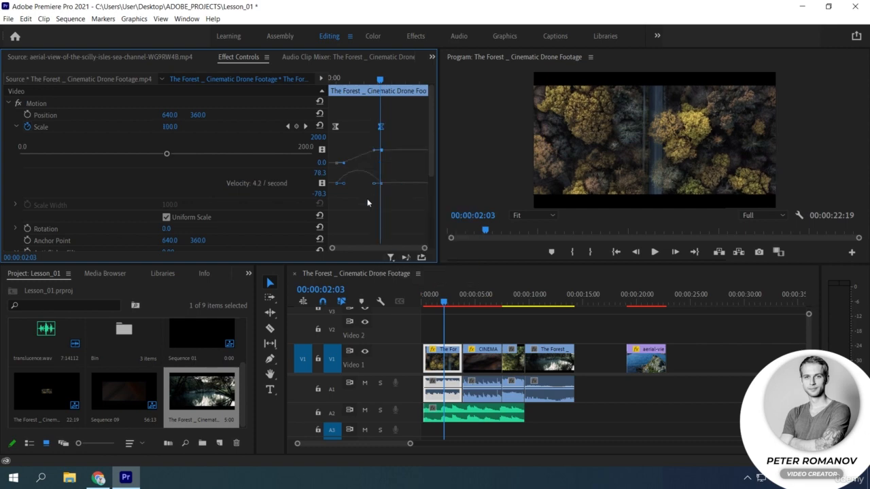
click(332, 78)
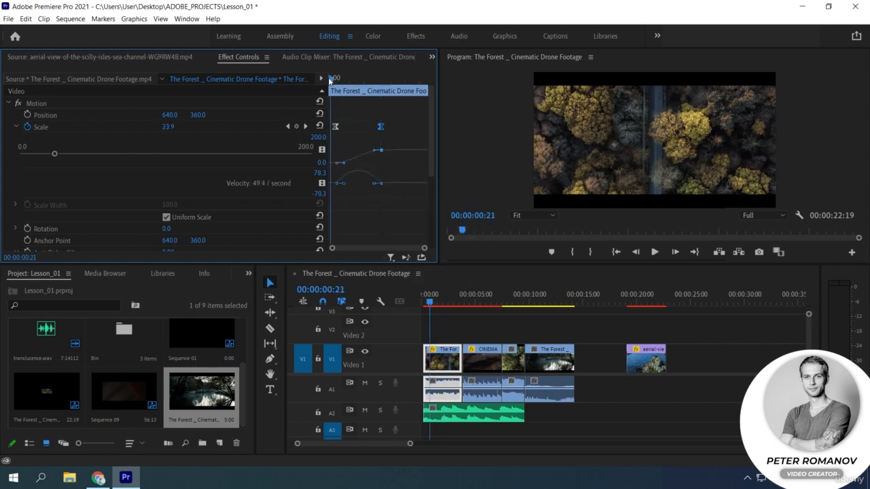
key(space)
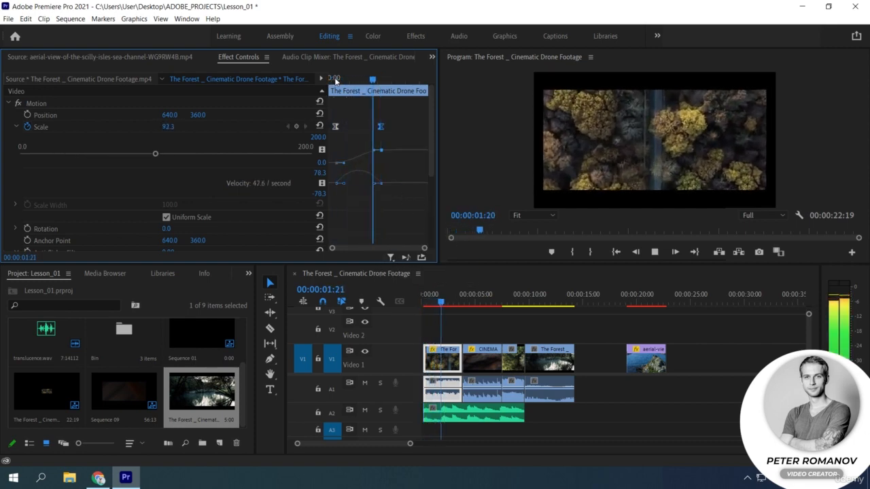
key(space)
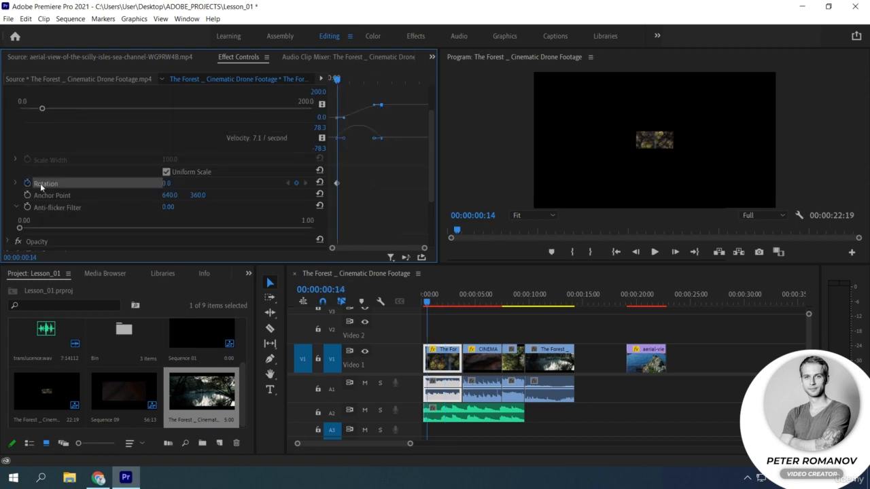
- Animate the forest clip's Rotation from a 0° keyframe at 00:00:00:14 to 720° at the second Scale keyframe's time
drag(378, 81, 374, 102)
click(172, 183)
text(720)
key(Return)
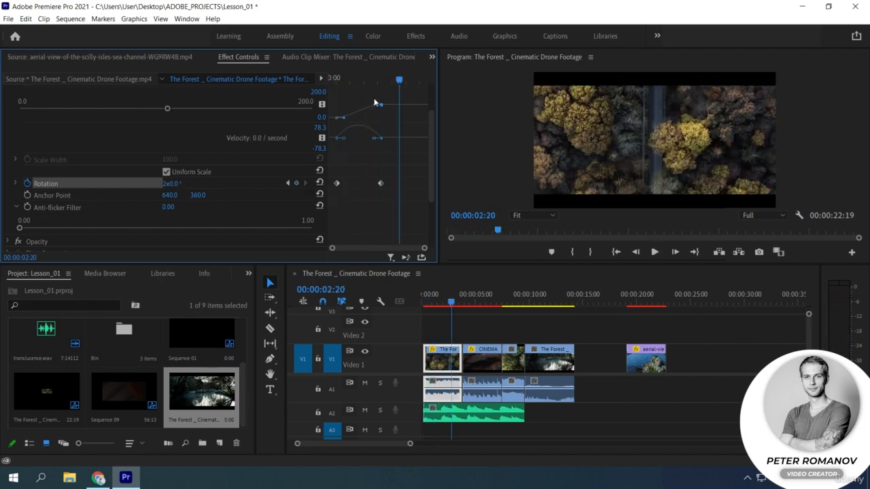
- Expand the Rotation graphs, smooth the second Rotation keyframe with its Bezier handle, and preview the spin
click(15, 184)
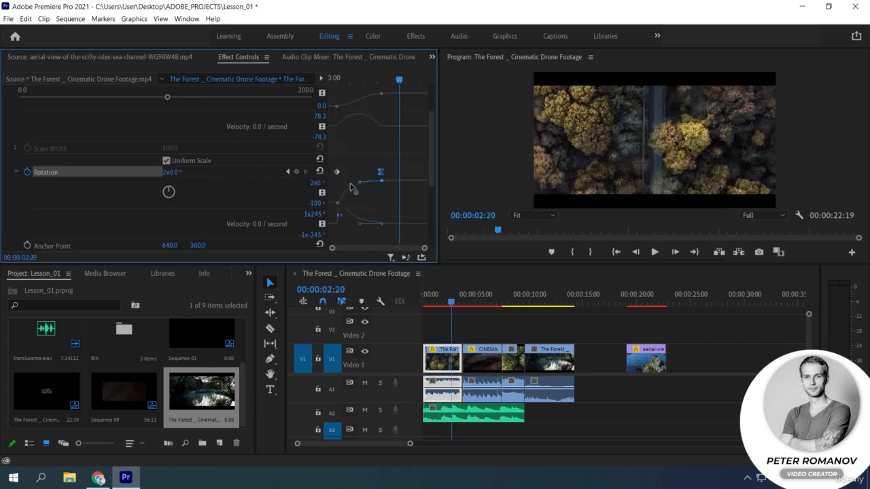
key(space)
drag(351, 80, 391, 82)
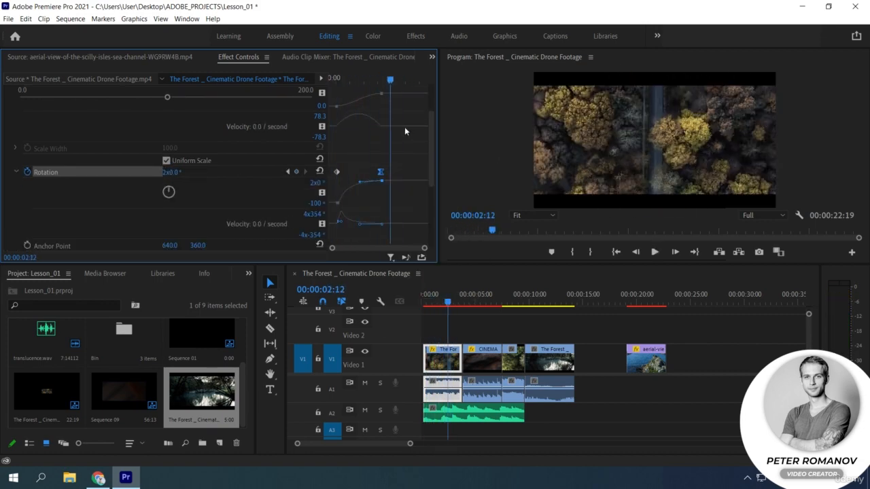
- Reshape the rotation curve with the second Rotation keyframe's Bezier handle and preview the spin and zoom around 00:00:02:06
drag(360, 182, 361, 178)
drag(391, 81, 383, 80)
drag(361, 179, 372, 181)
scroll(373, 182, up, 1)
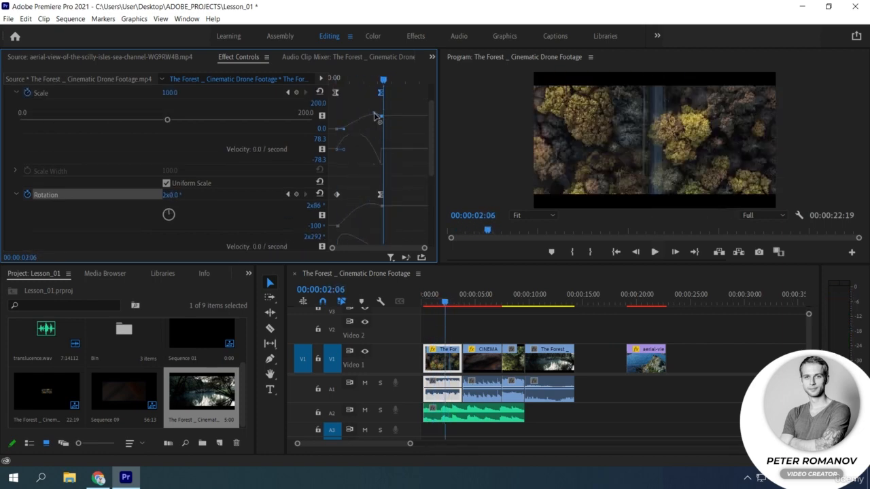
key(space)
drag(374, 81, 391, 80)
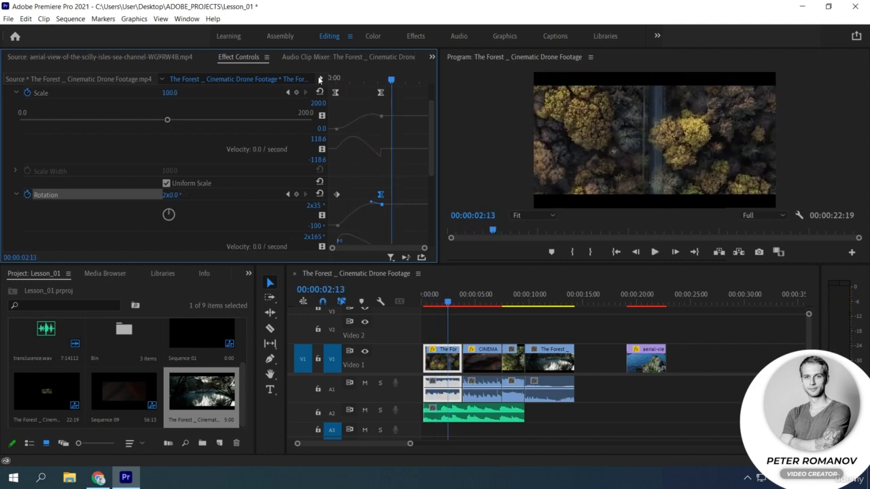
- Remove the Motion, Opacity, Time Remapping, Volume, Channel Volume and Panner attributes from the first forest clip
right_click(440, 353)
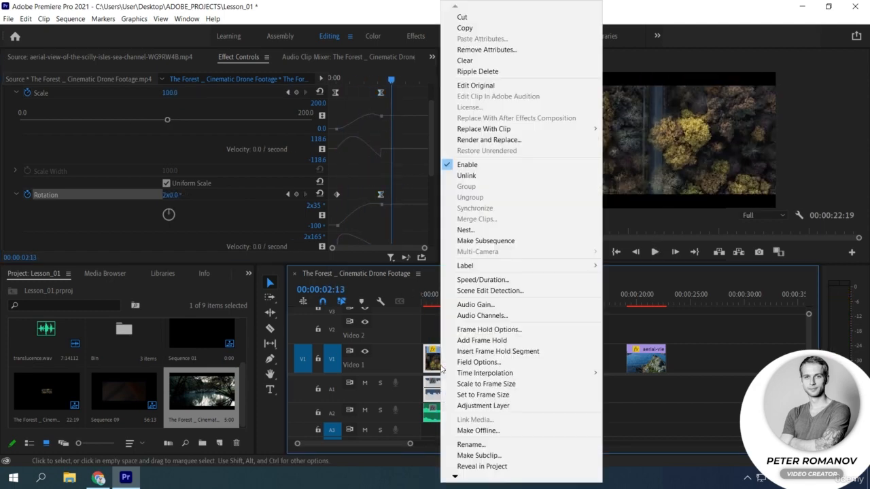
click(493, 49)
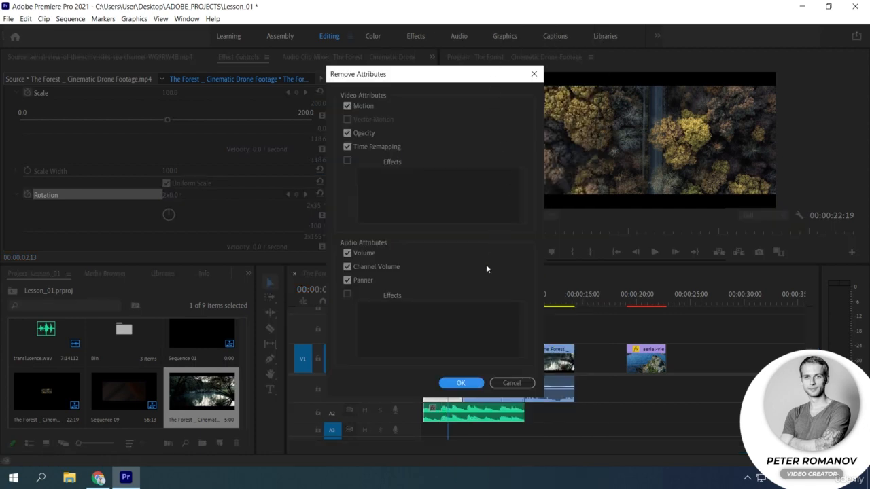
click(462, 383)
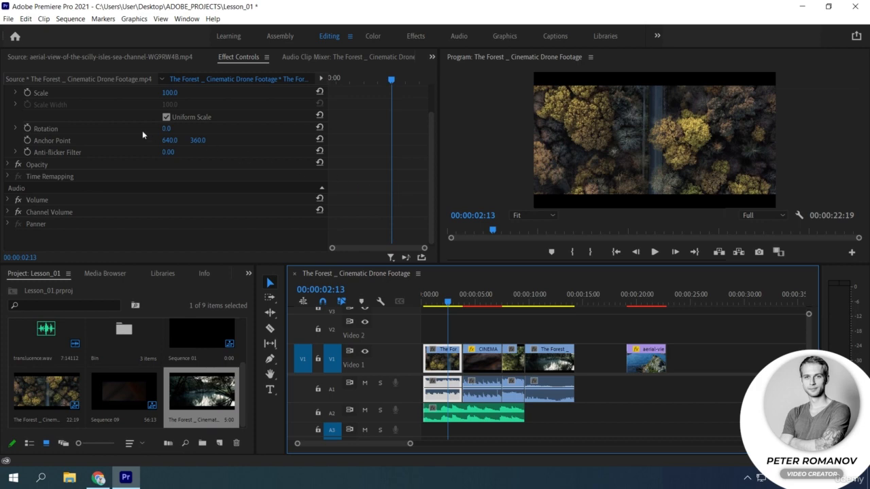
- Scale the forest clip to 52.0 and move it to the frame's upper-left area at Position 400.2, 252.0
scroll(146, 139, up, 3)
click(178, 130)
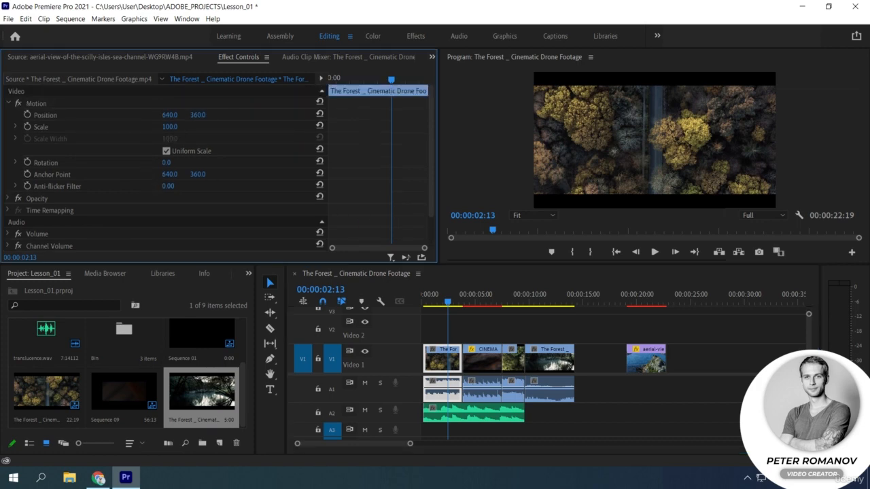
drag(179, 129, 186, 129)
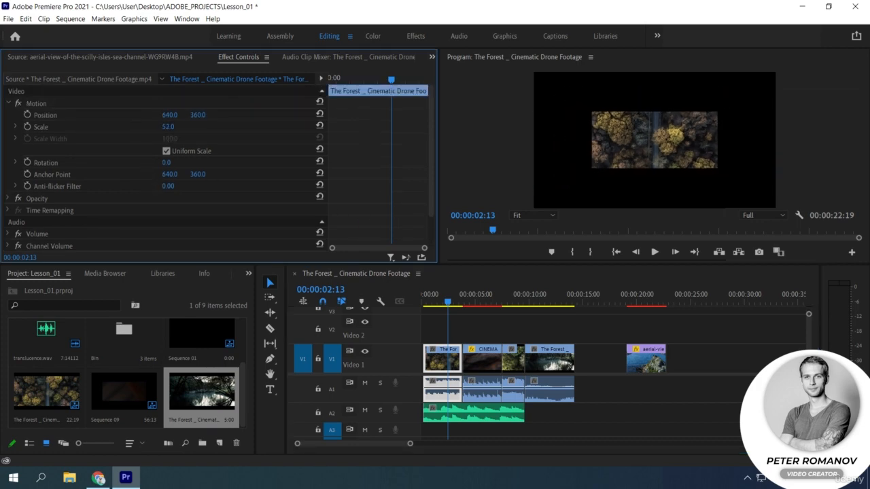
click(184, 104)
drag(614, 152, 569, 135)
- Start Position keyframing, shift that keyframe to near the clip's start, and move the clip to 894.8, 243.0 at 00:00:02:13
click(28, 115)
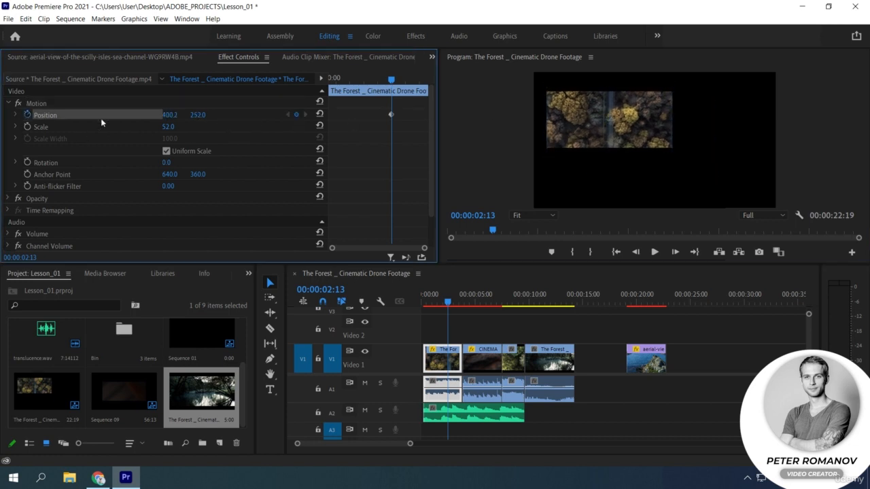
drag(378, 114, 345, 115)
click(593, 128)
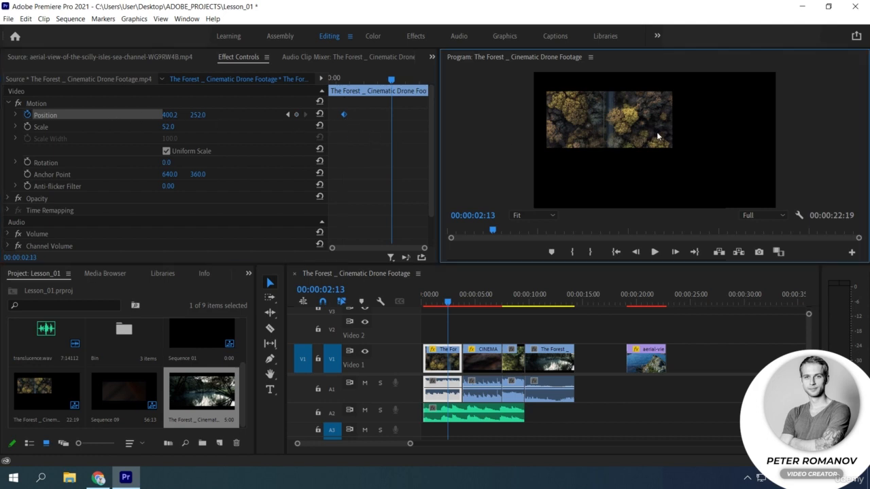
click(34, 105)
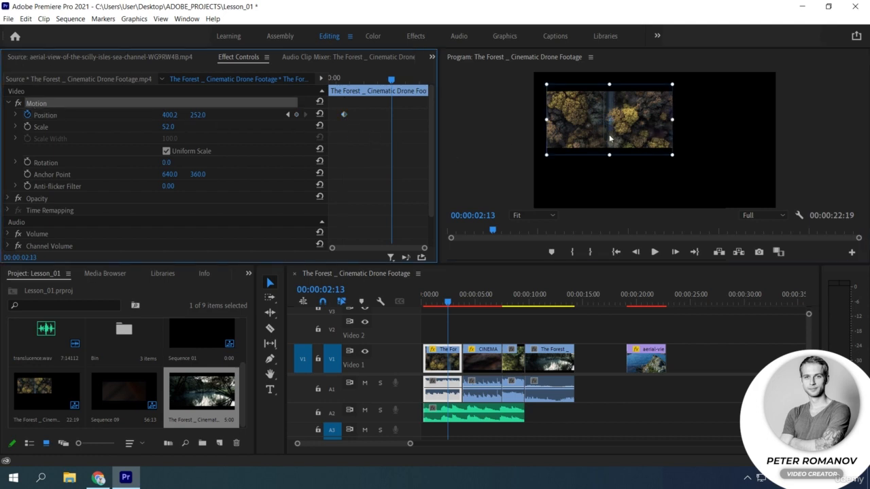
drag(612, 139, 692, 140)
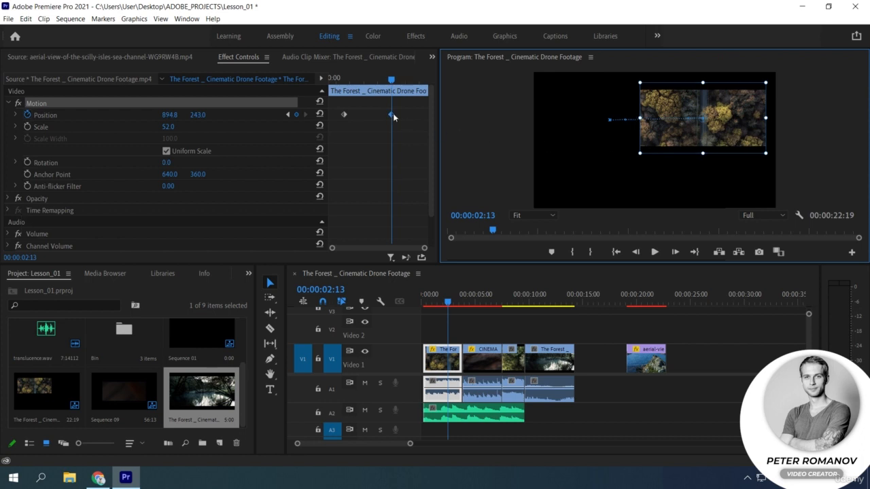
- Shift the second Position keyframe earlier and add keyframes at 646.0, 471.0 (00:00:02:13) and 358.2, 324.0 (00:00:03:06)
drag(392, 115, 364, 115)
drag(692, 142, 646, 189)
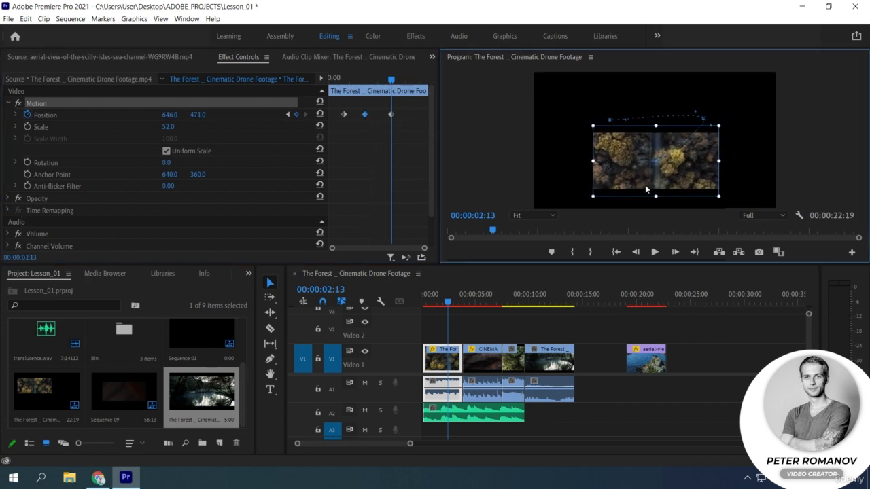
drag(392, 80, 414, 88)
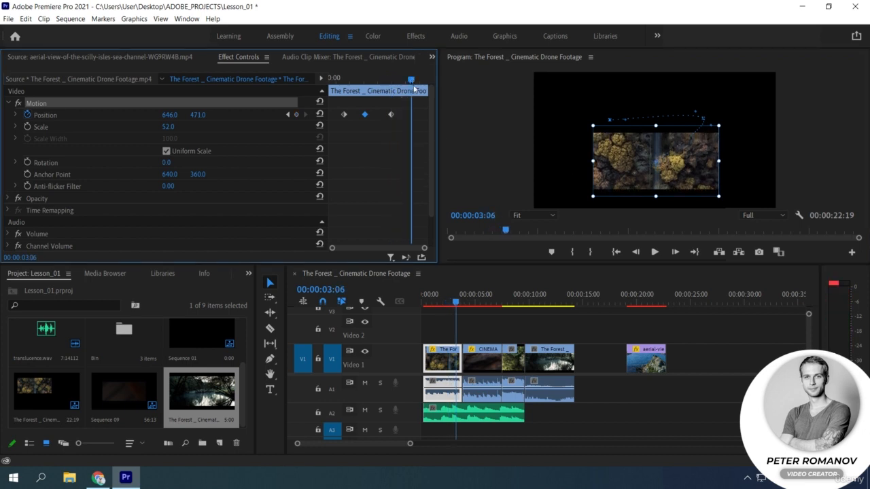
drag(615, 167, 562, 143)
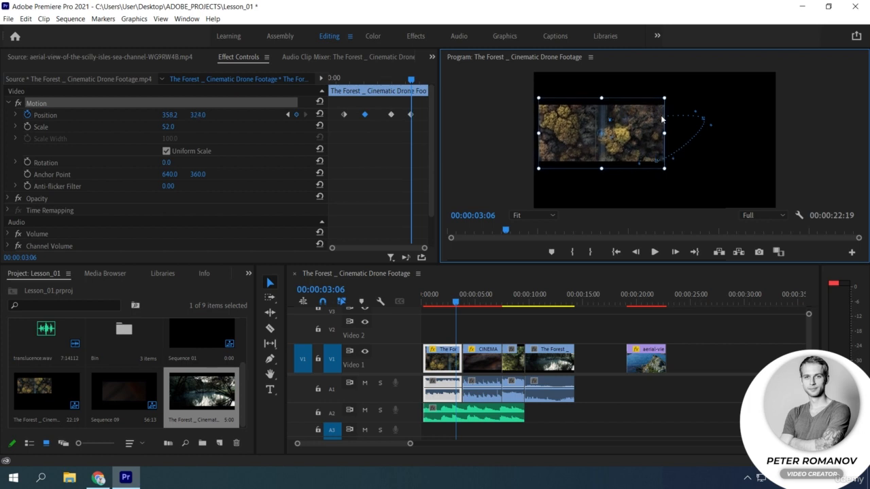
- Curve the clip's motion path with its spatial handles and retime the first Position keyframe to 00:00:00:23
drag(412, 80, 336, 96)
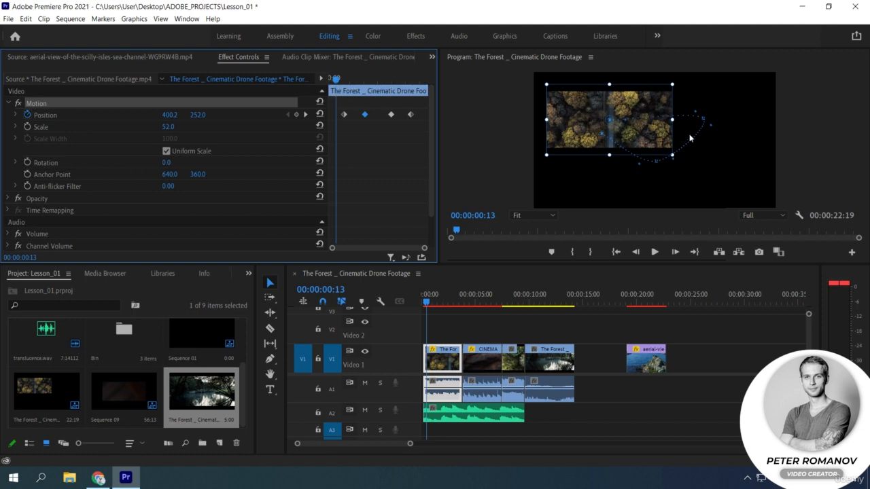
drag(609, 120, 611, 121)
drag(344, 115, 348, 115)
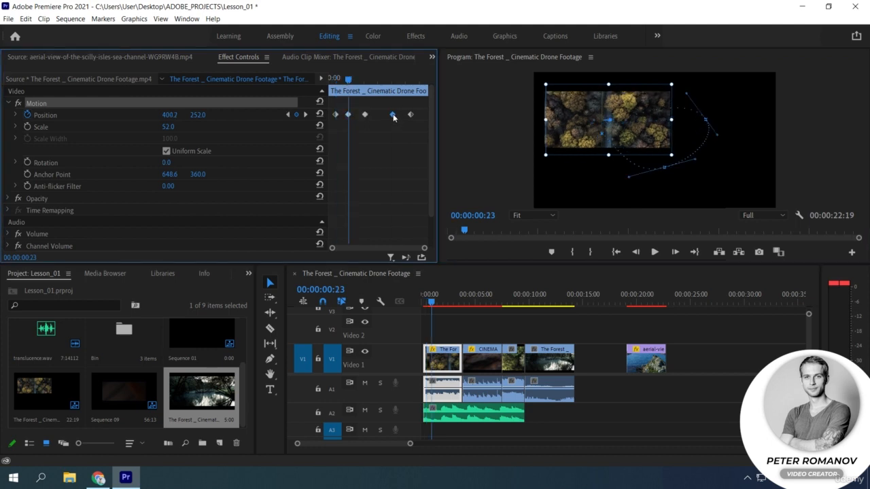
- Set the Spatial Interpolation to Linear for the Position keyframe near 00:00:02:13, then for all Position keyframes
right_click(393, 116)
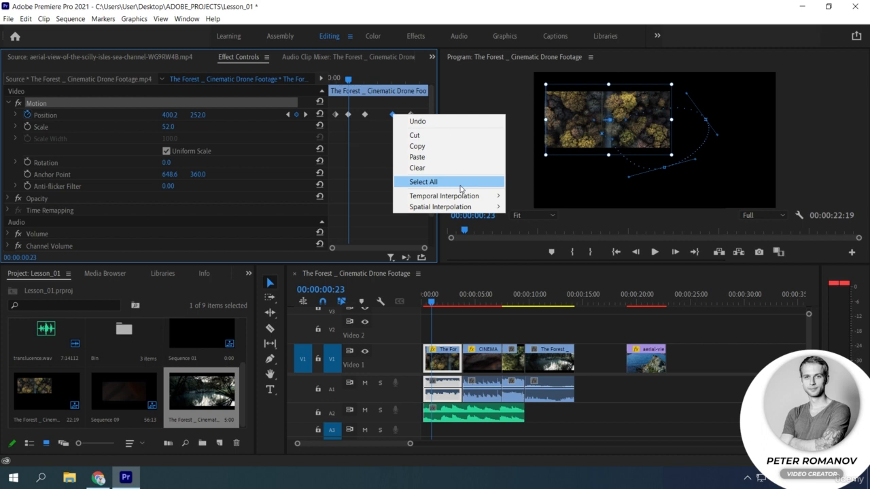
mouse_move(476, 199)
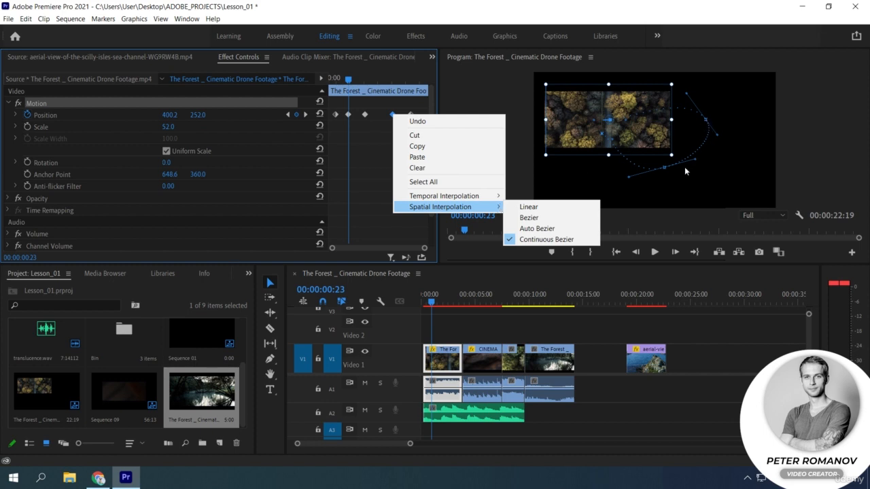
click(531, 205)
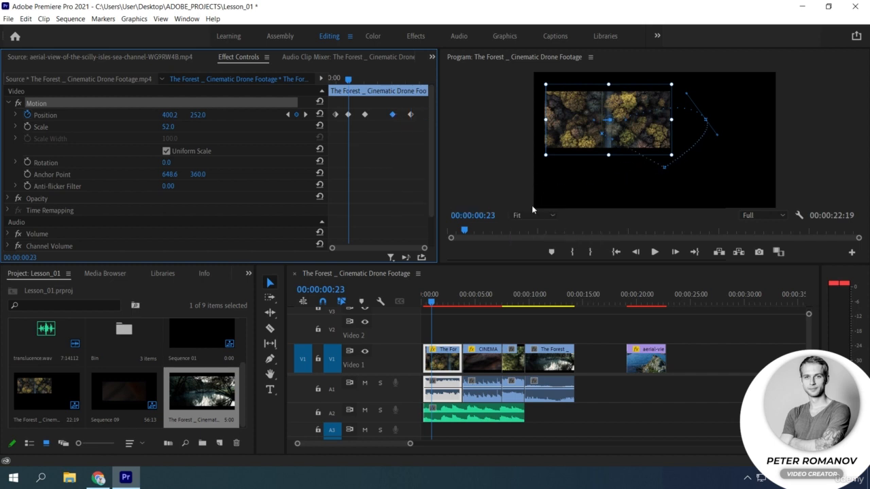
drag(417, 125, 333, 111)
right_click(413, 117)
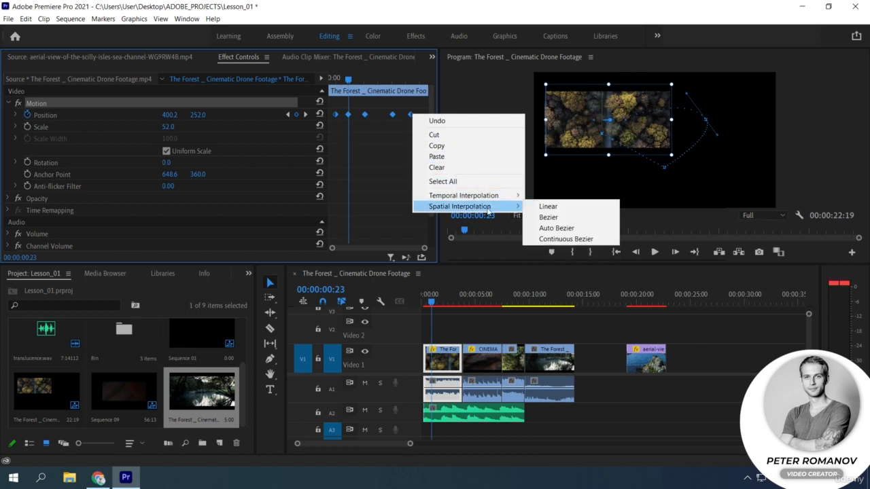
click(548, 207)
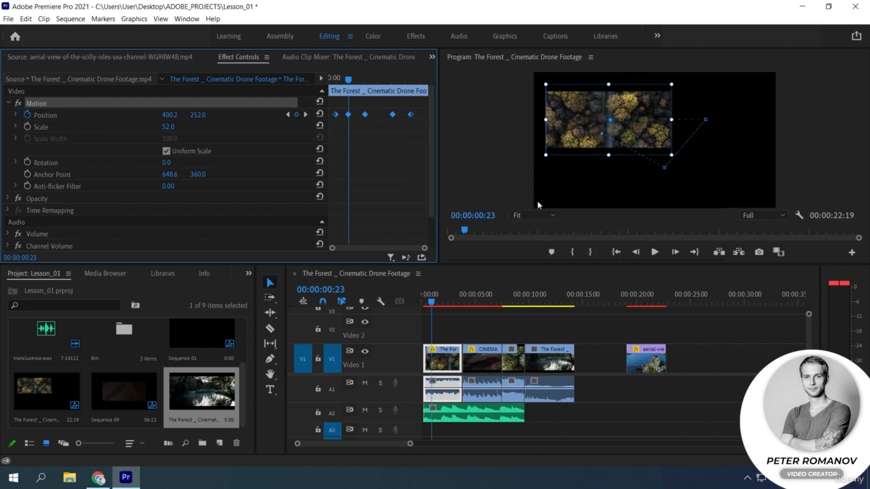